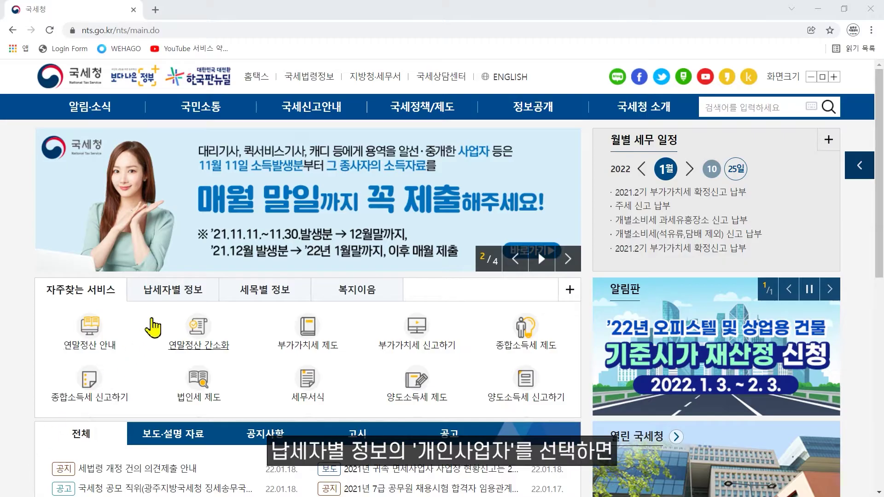
Show the nts.go.kr home page services grouped by taxpayer type under 납세자별 정보.
left_click(179, 294)
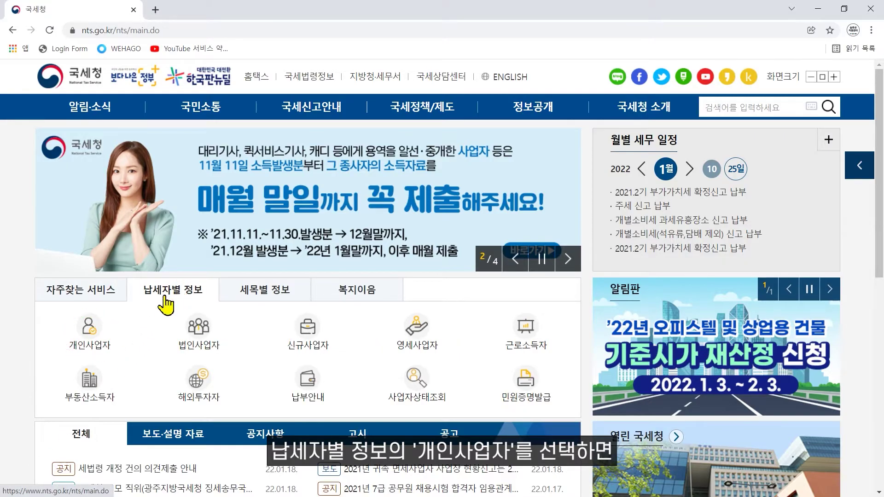
Open the 개인사업자 사업장현황신고 개요 page showing the 2022년 2월 10일 deadline and penalties.
left_click(85, 338)
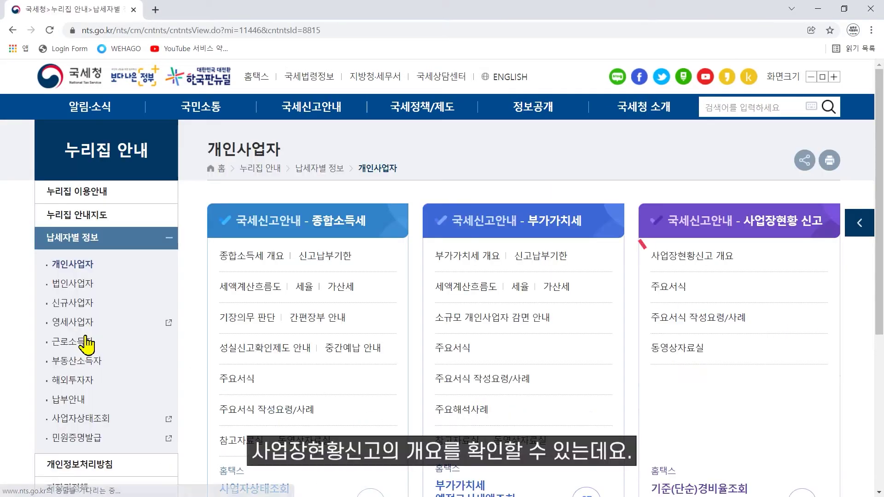
left_click(734, 270)
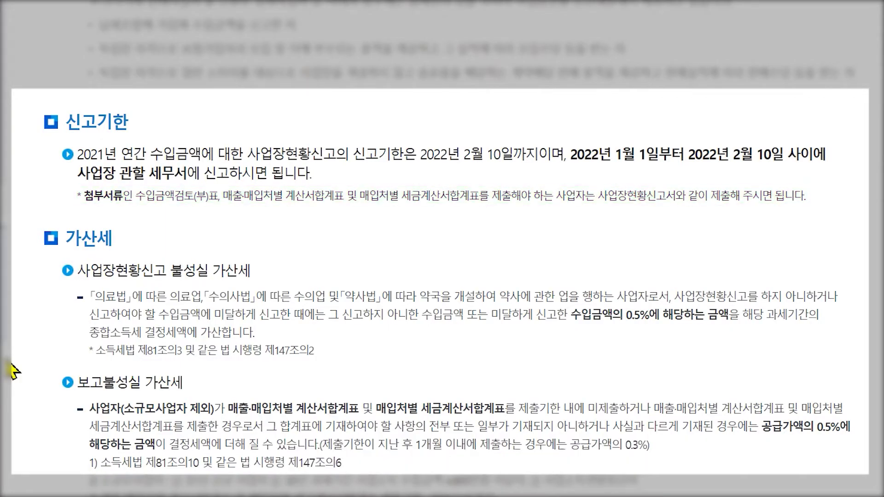
Scroll down to the 가산세 penalty rules in the 사업장현황신고 guidance.
scroll(14, 371, "down", 4)
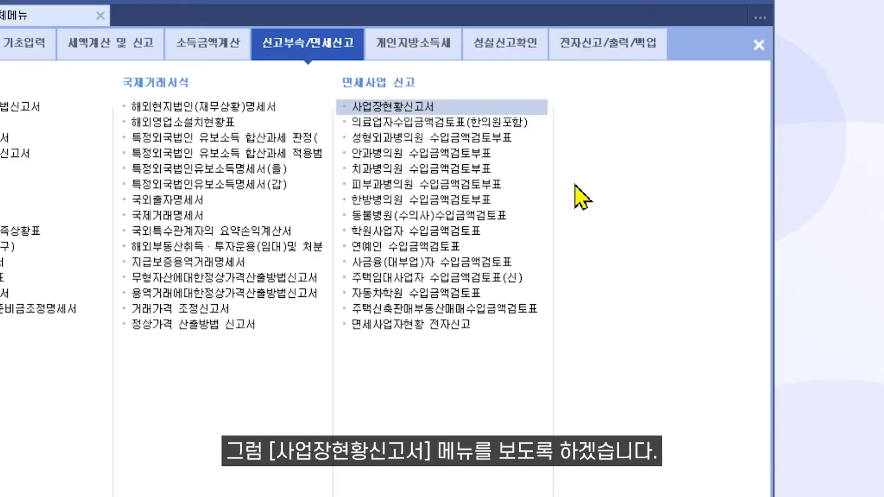
Open the 사업장현황신고서 and reload its amounts, giving 한의원 (851212) 수입금액 1,169,500,000.
left_click(503, 109)
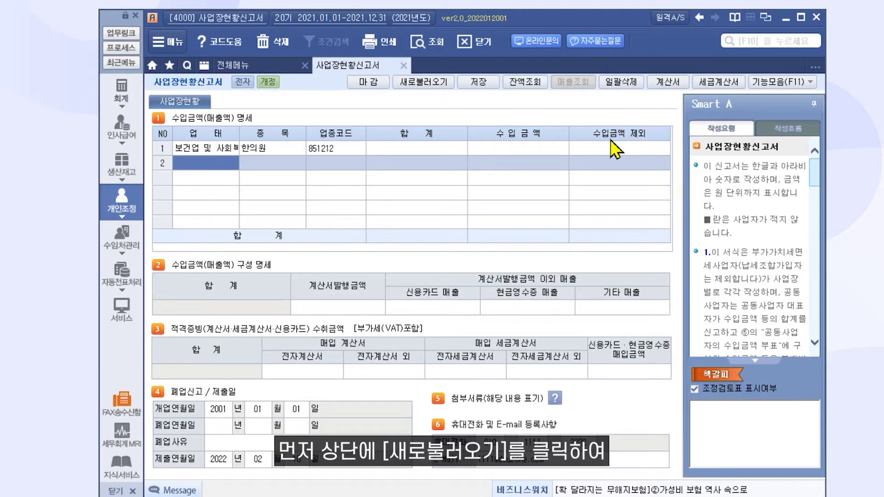
left_click(440, 88)
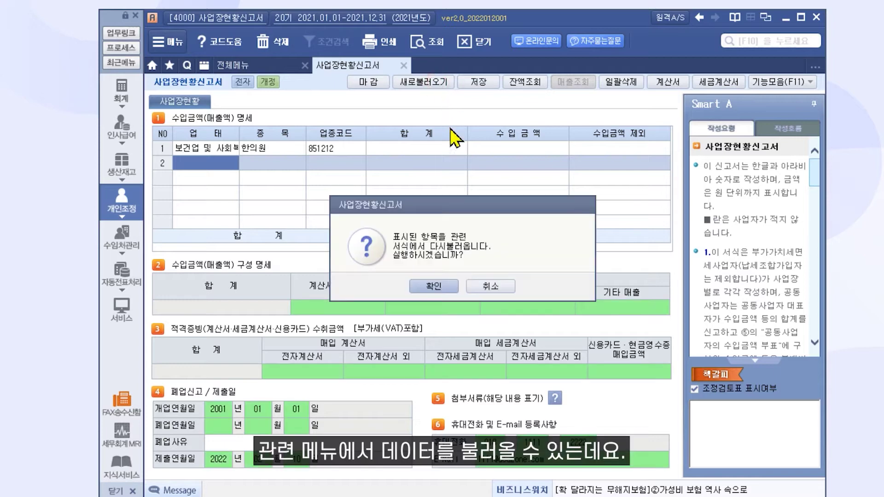
left_click(453, 285)
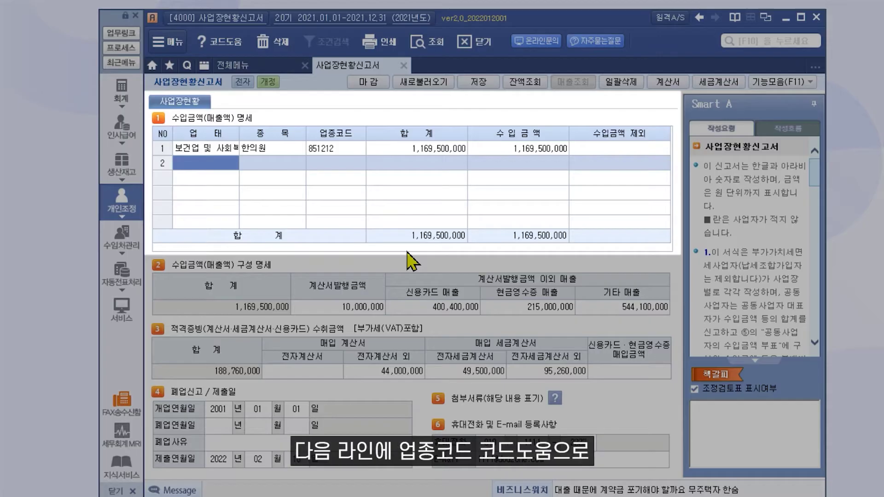
double_click(347, 168)
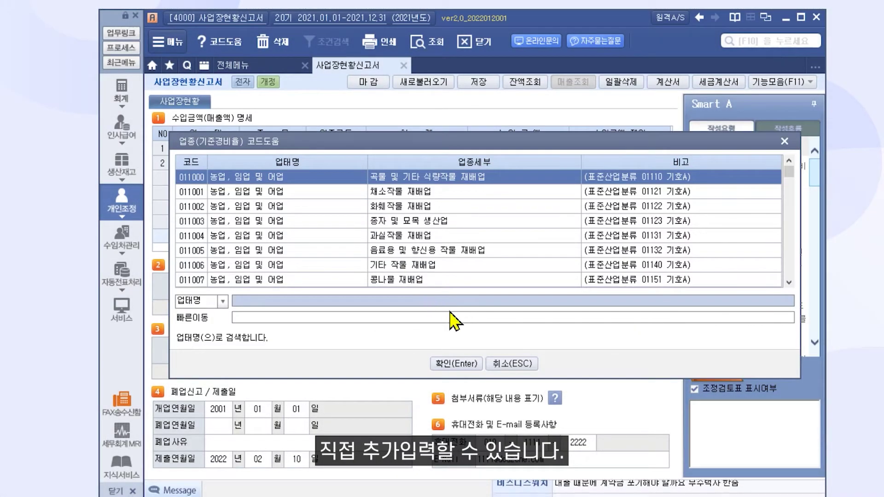
left_click(511, 364)
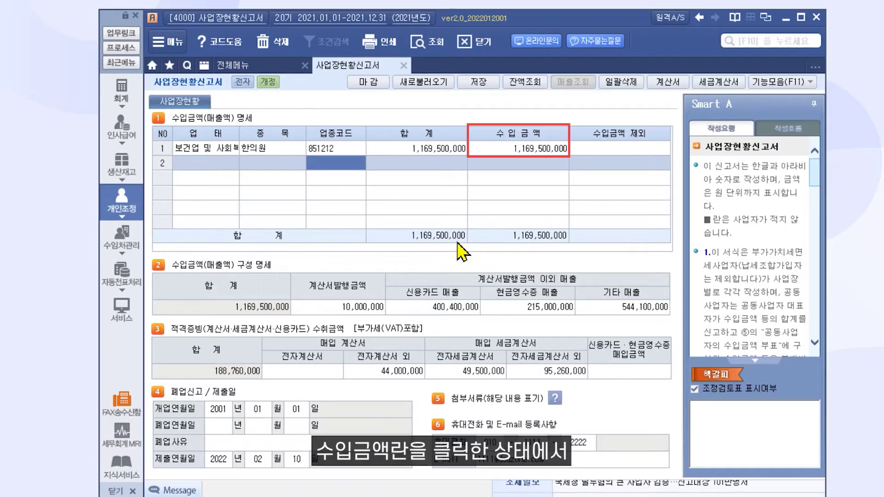
left_click(515, 155)
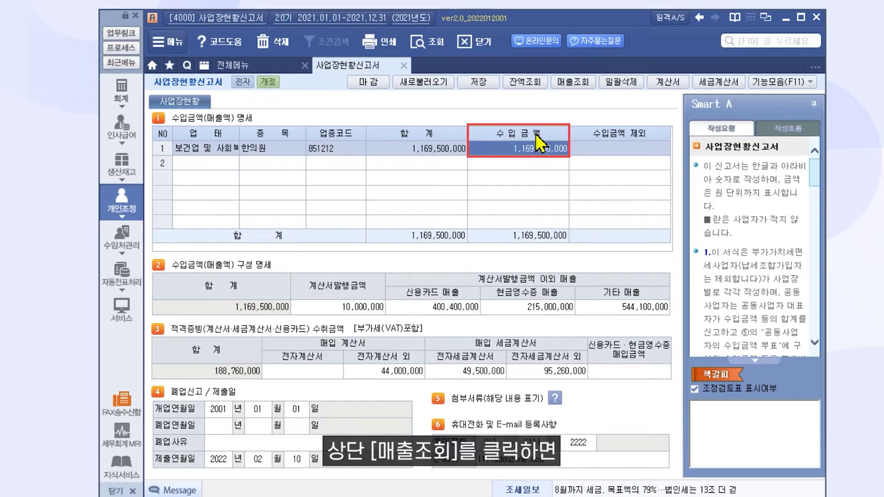
left_click(573, 82)
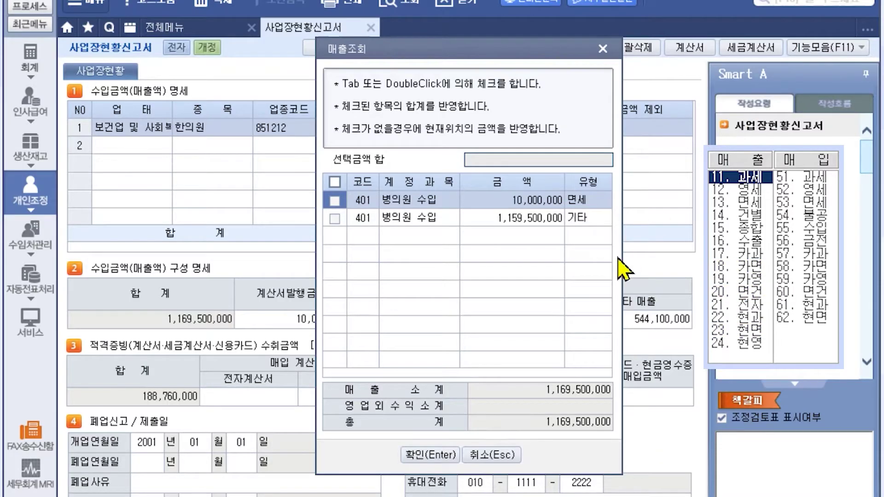
left_click(514, 456)
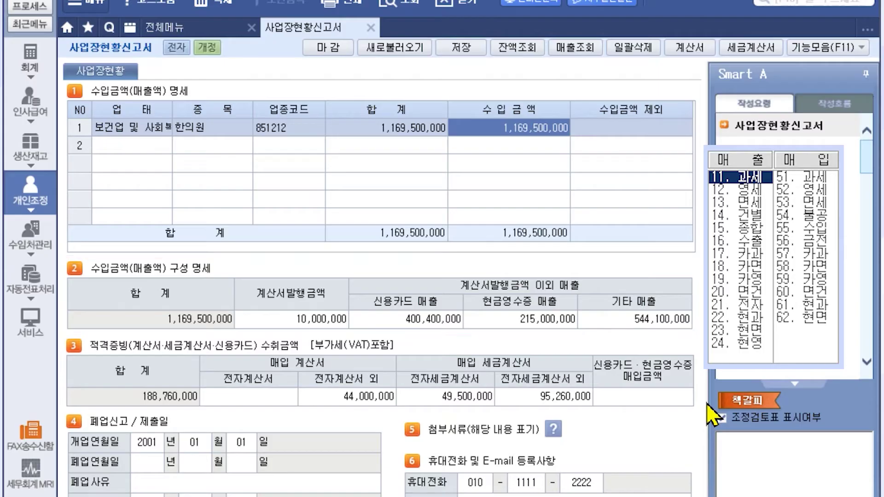
left_click(338, 320)
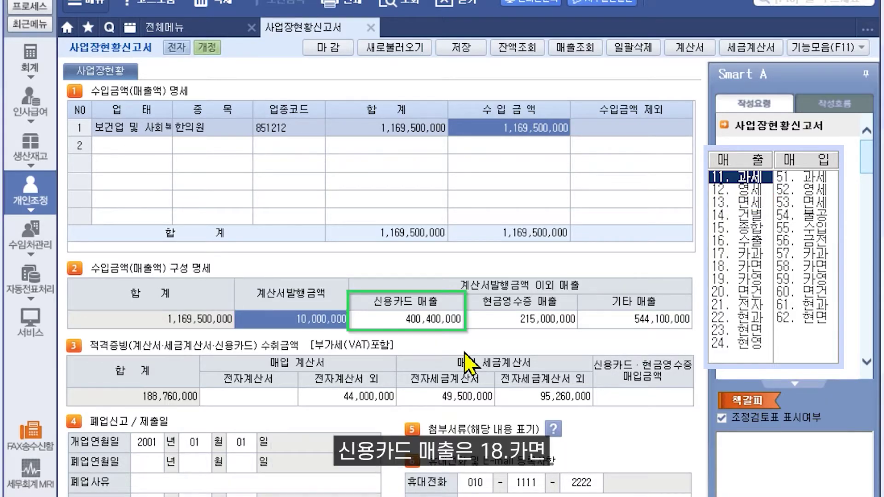
left_click(446, 323)
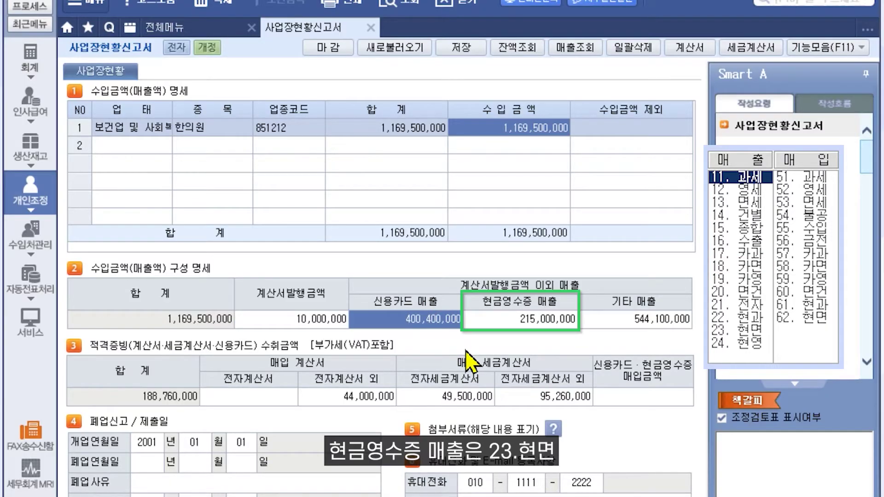
left_click(502, 325)
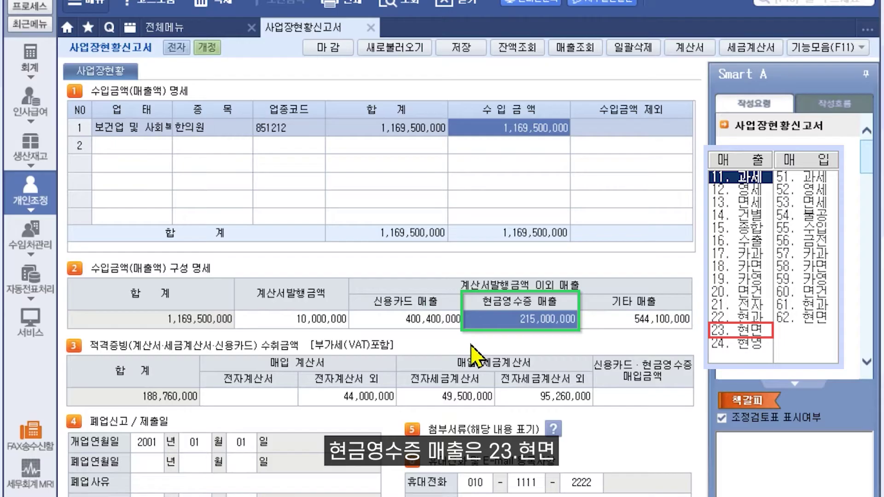
left_click(622, 324)
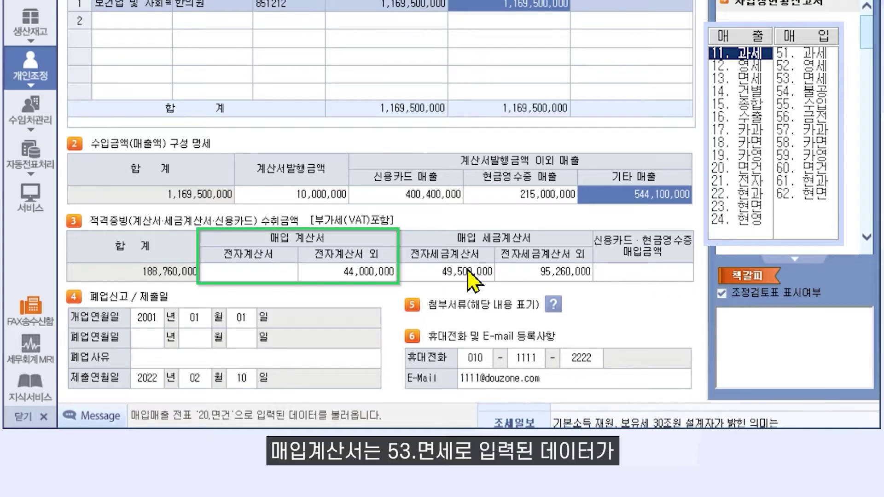
left_click(285, 276)
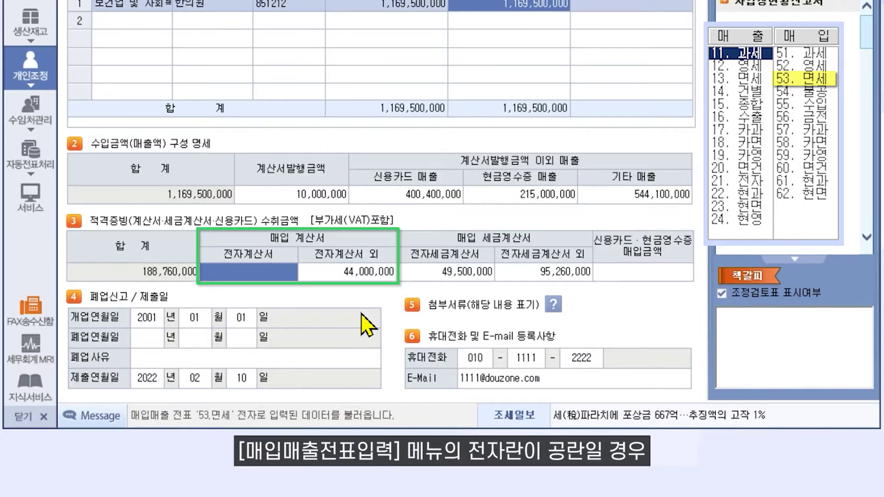
left_click(366, 271)
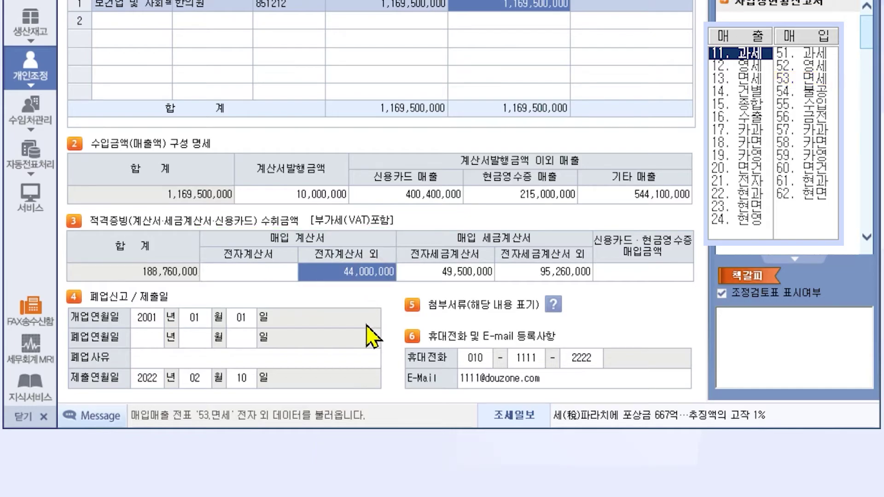
left_click(426, 275)
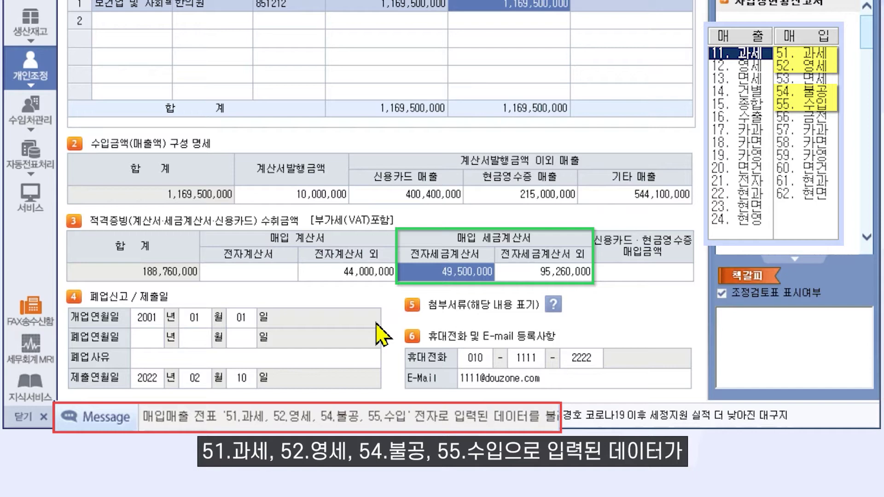
left_click(528, 279)
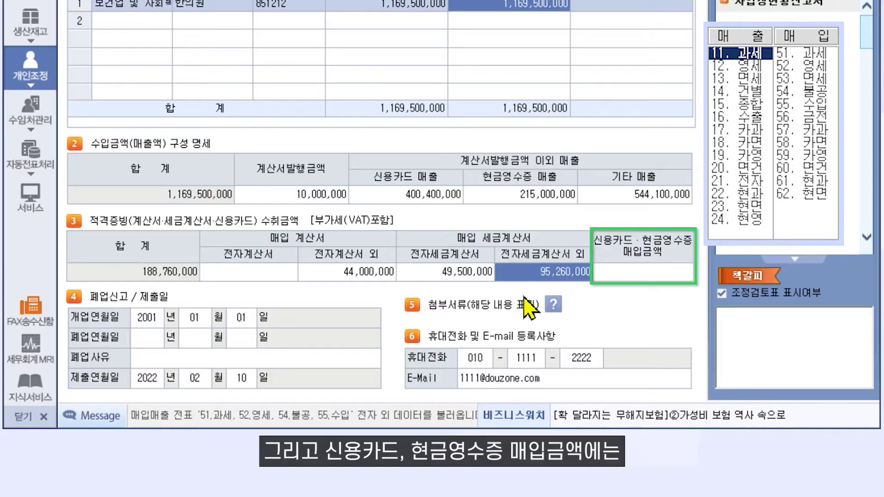
left_click(615, 275)
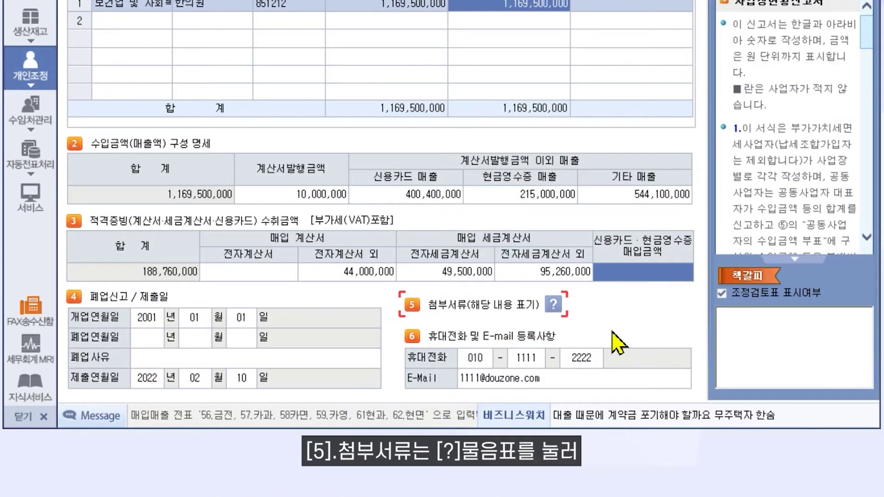
Mark (61)수입금액검토표 as attached and set summary rows (58)–(60) to 전자신고.
left_click(554, 305)
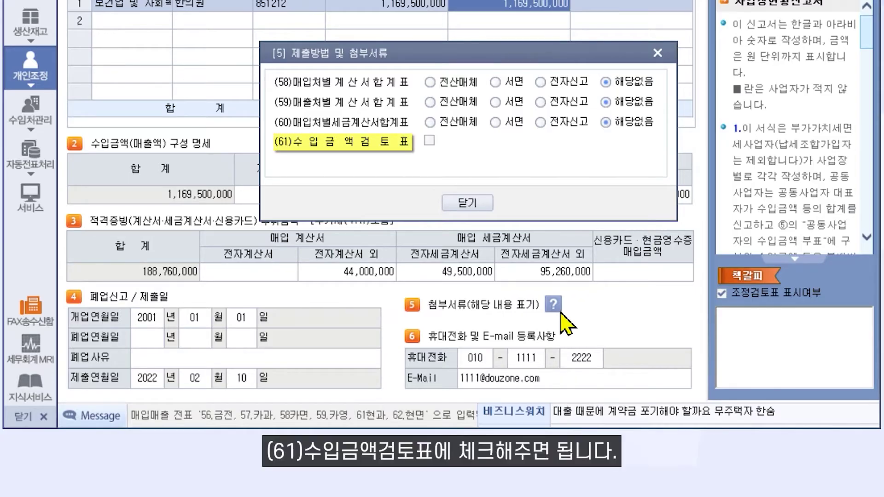
left_click(429, 141)
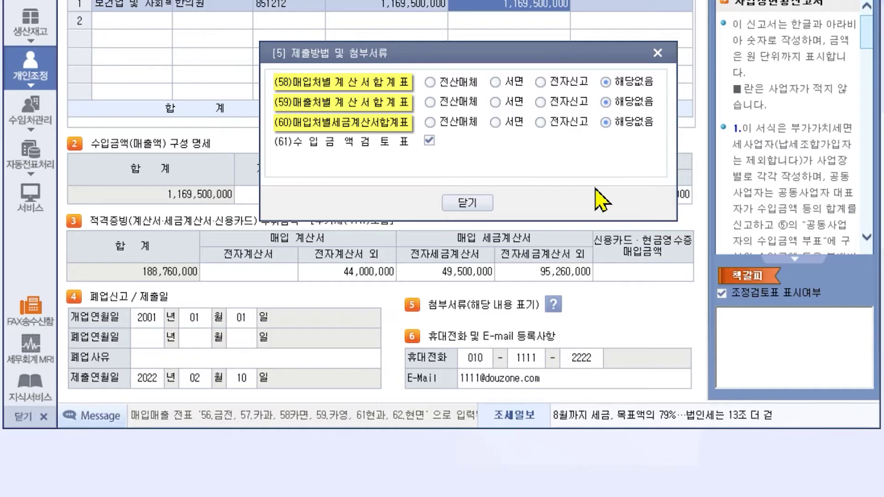
left_click(567, 82)
left_click(568, 102)
left_click(566, 122)
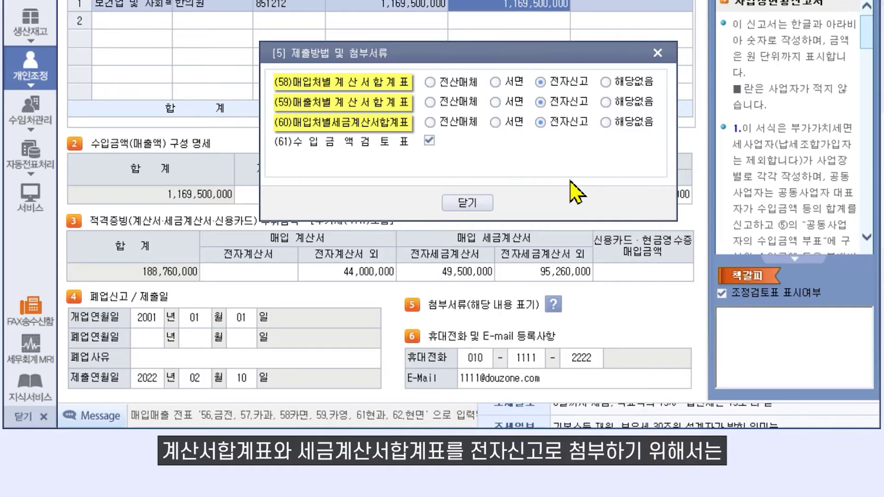
left_click(483, 208)
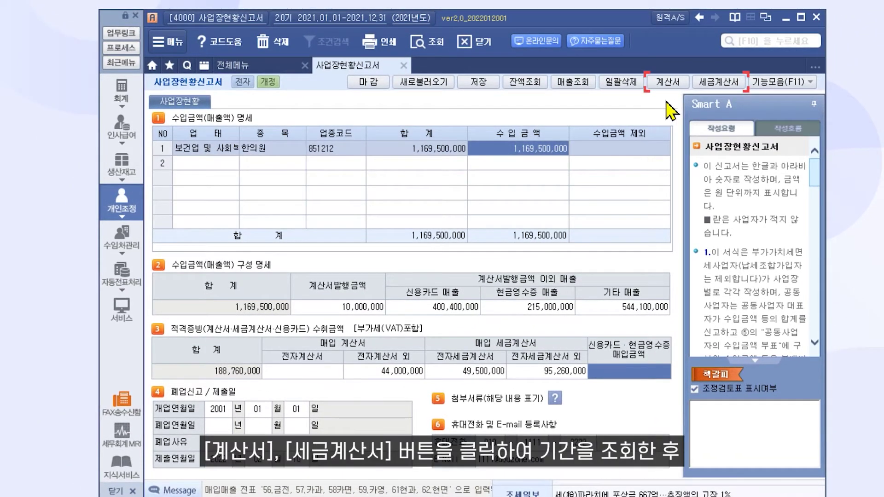
Finalize (마감) the 2021.01–12 정기 계산서 summary and close it.
left_click(676, 86)
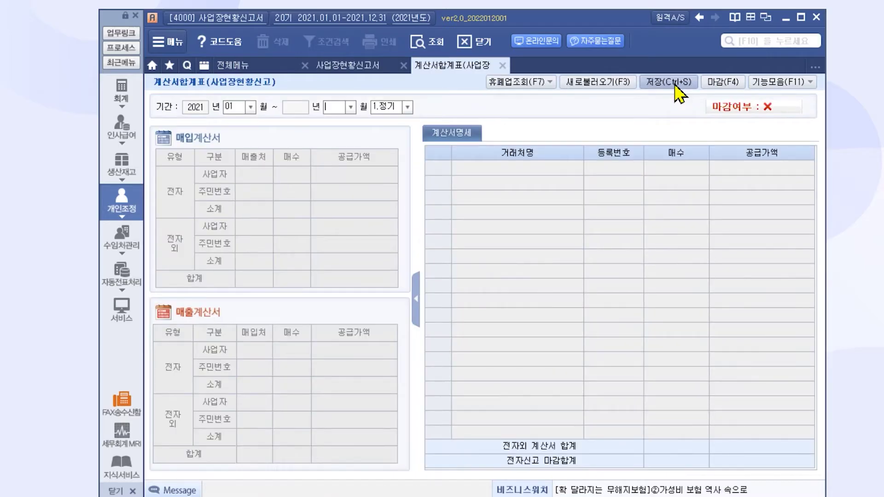
key("Return")
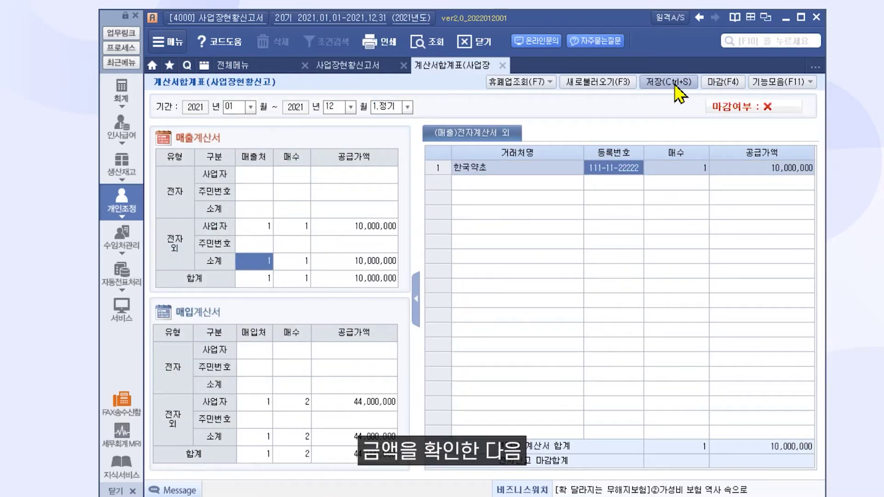
left_click(721, 82)
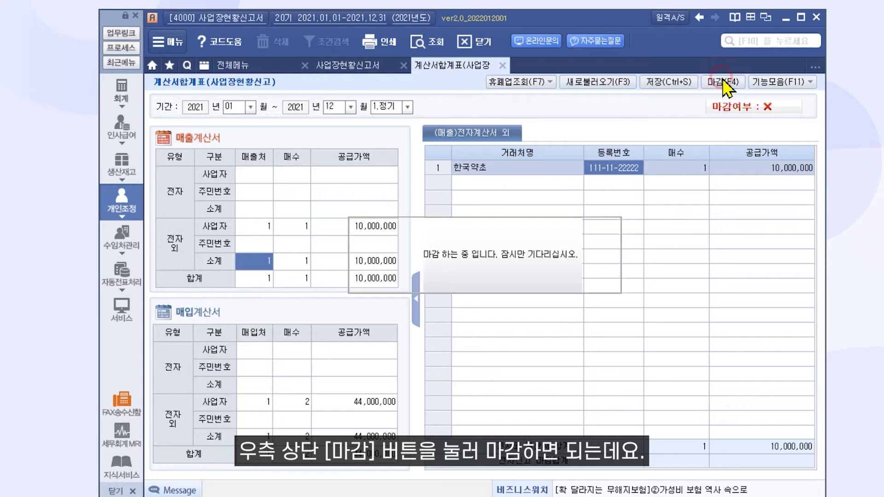
left_click(504, 66)
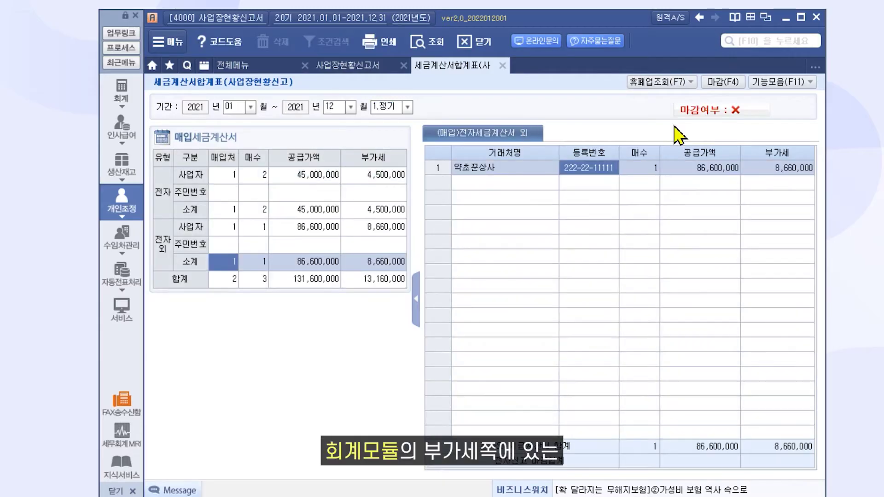
Finalize the 세금계산서합계표, then save and close the 사업장현황신고서.
left_click(723, 82)
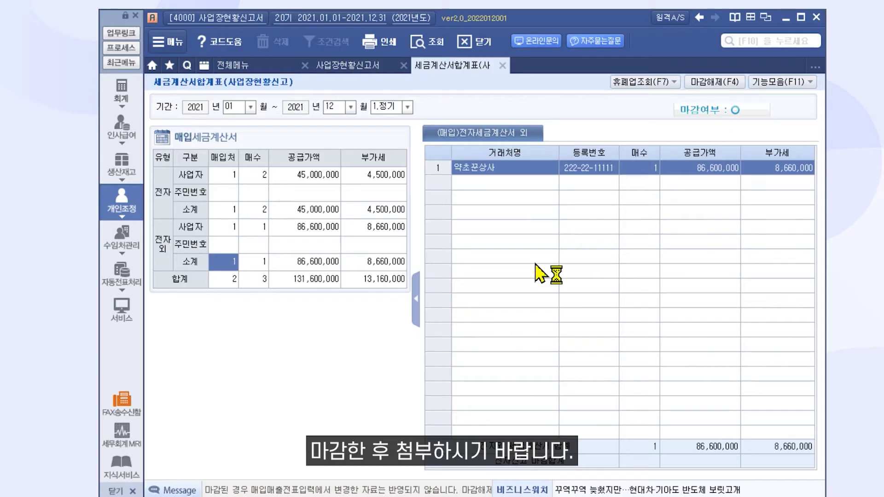
left_click(502, 65)
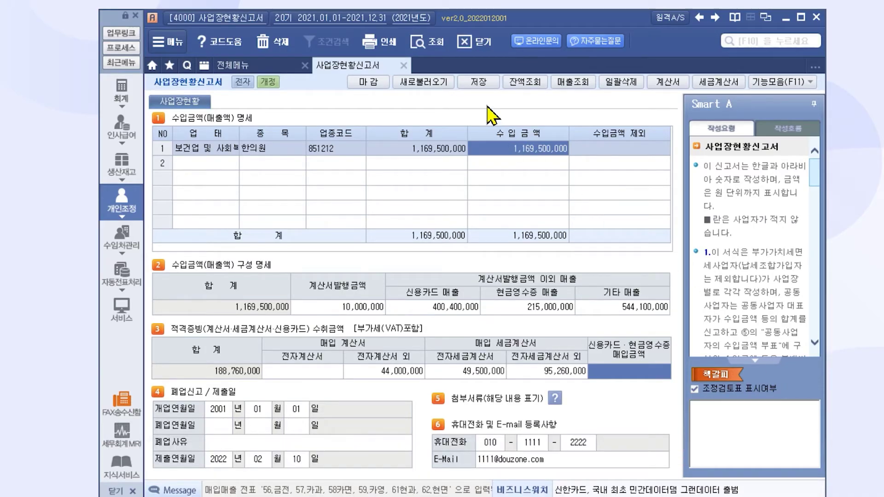
left_click(479, 81)
left_click(453, 286)
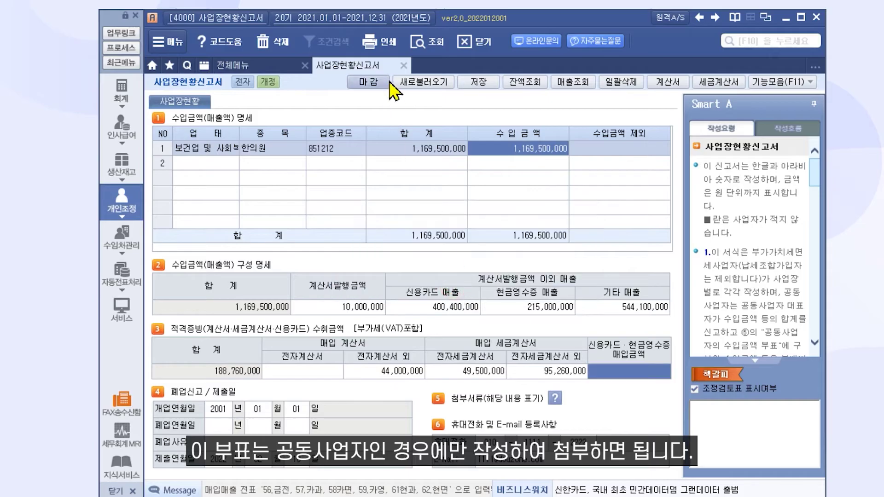
left_click(404, 66)
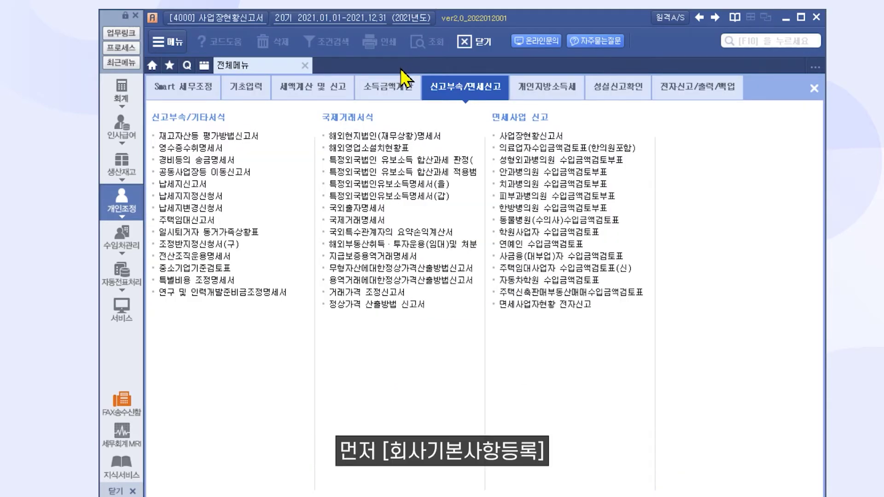
Set 공동여부 to 1.여 in 회사기본사항등록, then reopen the 사업장현황신고서.
left_click(248, 90)
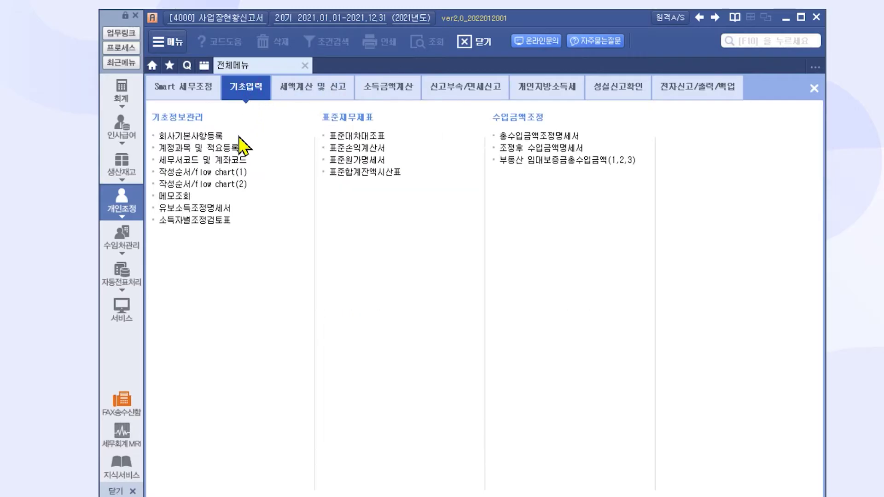
left_click(237, 137)
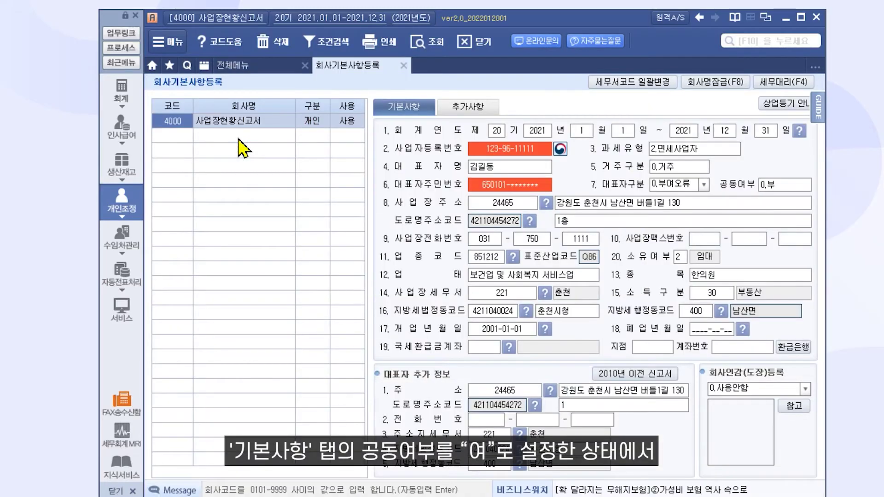
left_click(790, 189)
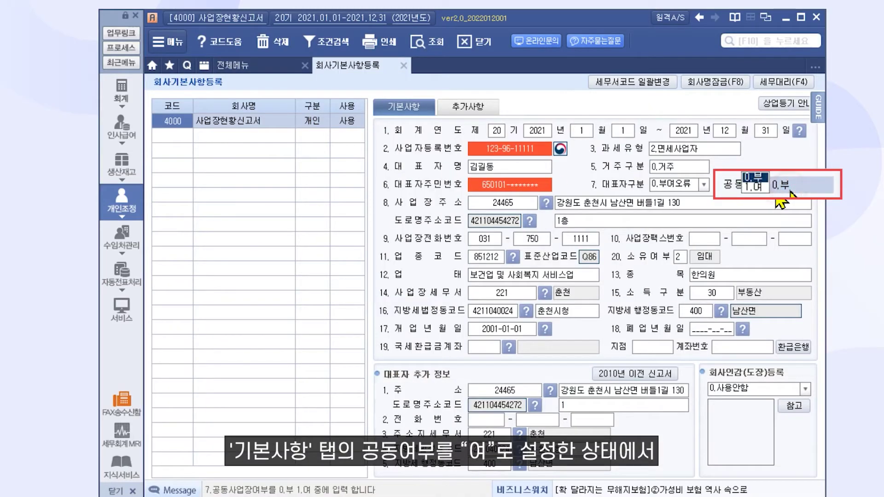
left_click(754, 187)
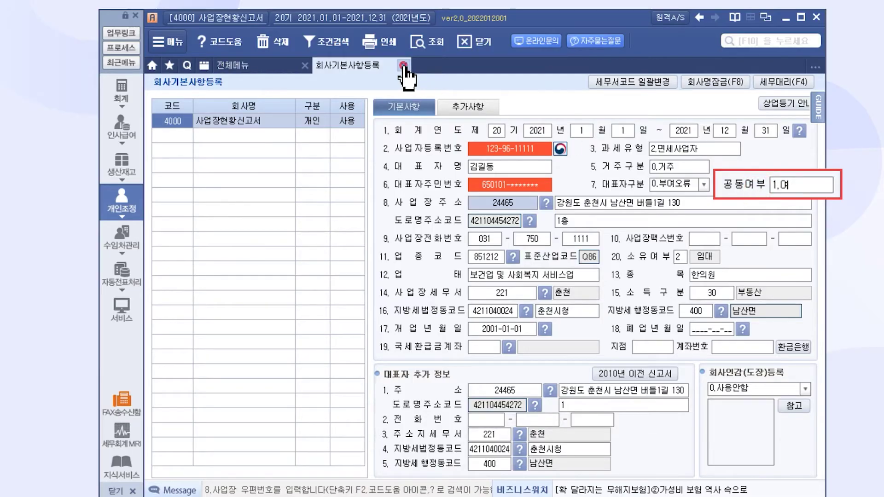
left_click(403, 66)
left_click(460, 85)
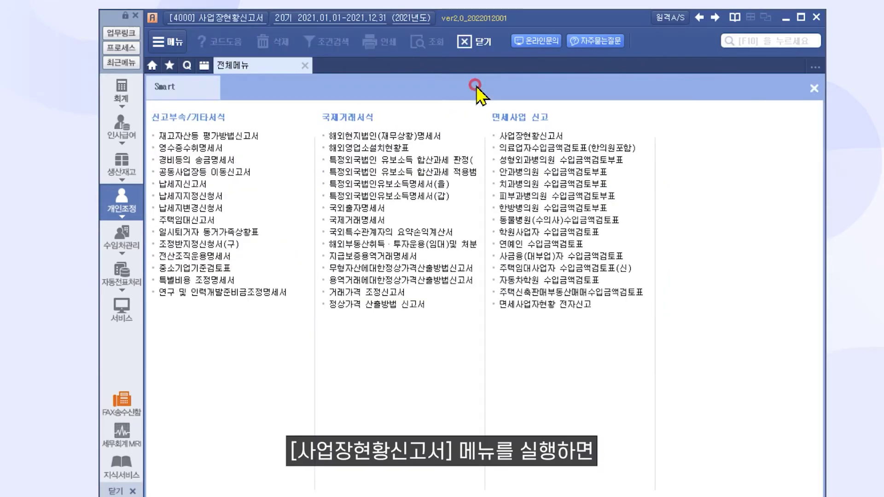
left_click(559, 136)
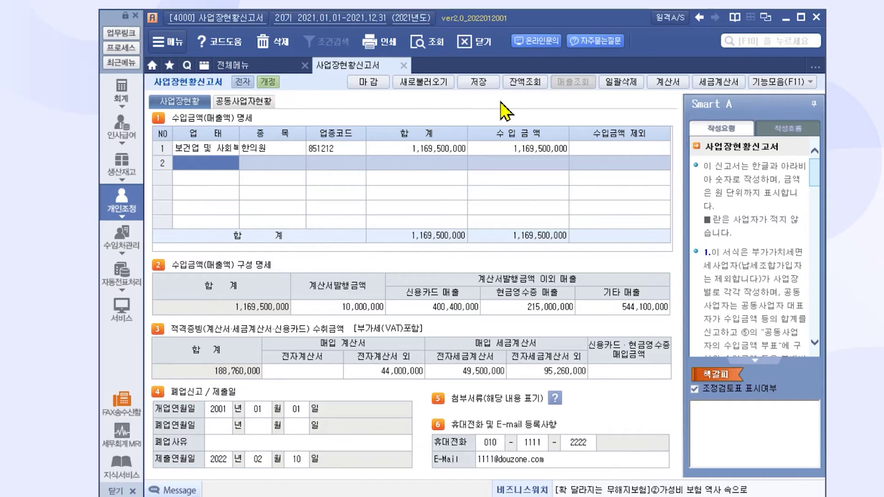
On the 공동사업자현황 sheet, give the 대표자 a 60% ownership share.
left_click(267, 101)
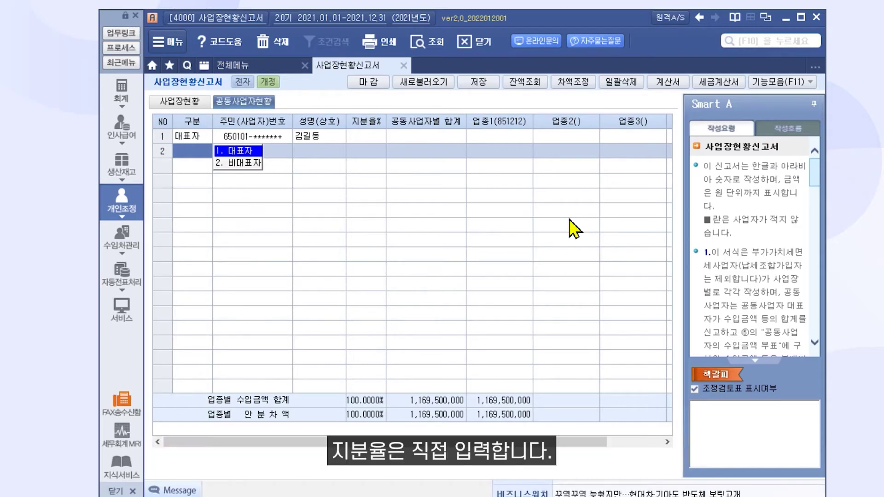
left_click(374, 138)
type("60")
key("Return")
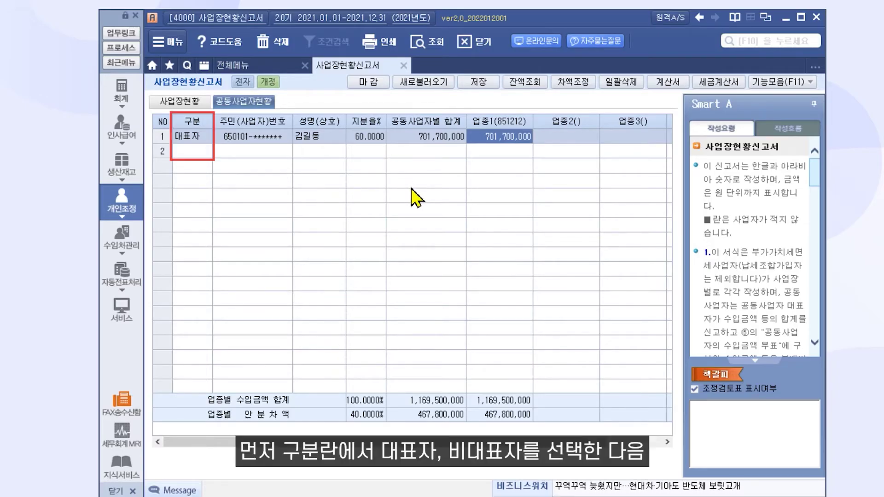
Add row 2 as a 비대표자 with resident number, name and 40% share, then save.
left_click(205, 152)
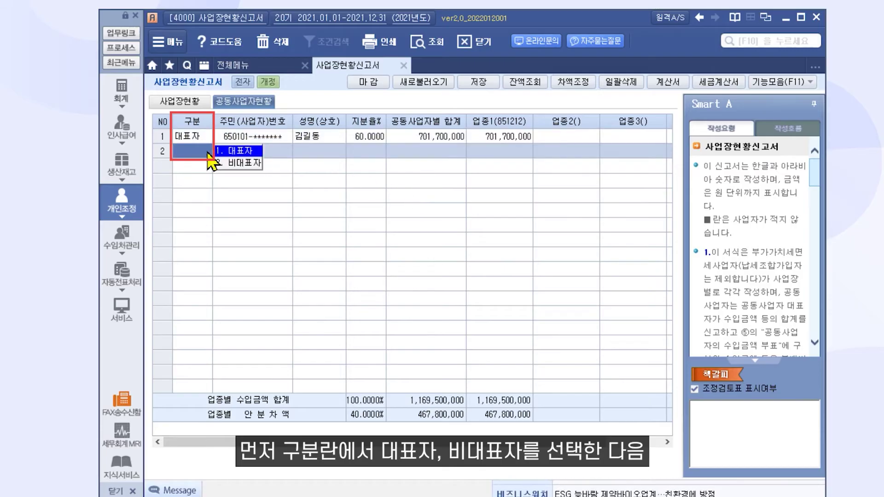
left_click(230, 167)
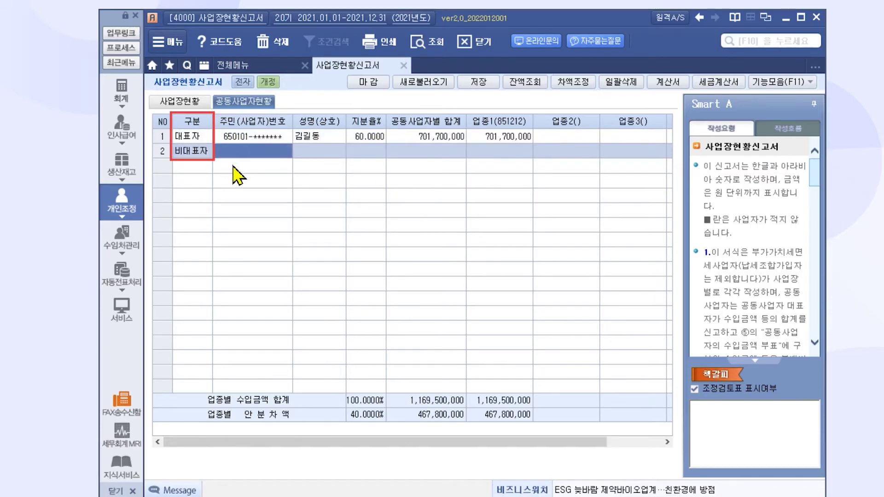
type("87")
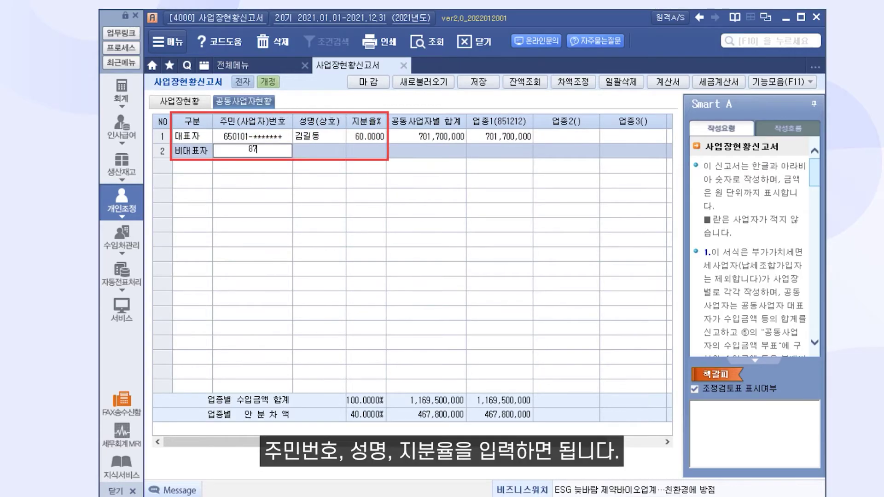
type("12111111111")
key("Return")
type("김더존")
key("Return")
type("40")
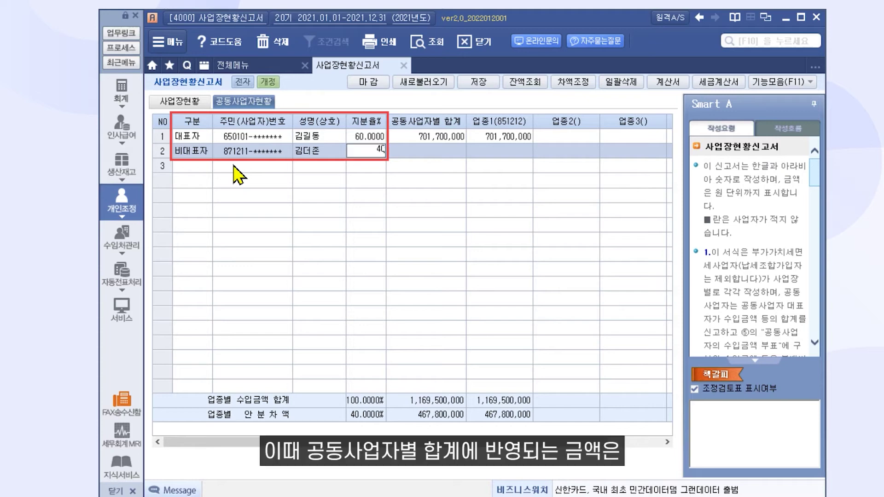
key("Return")
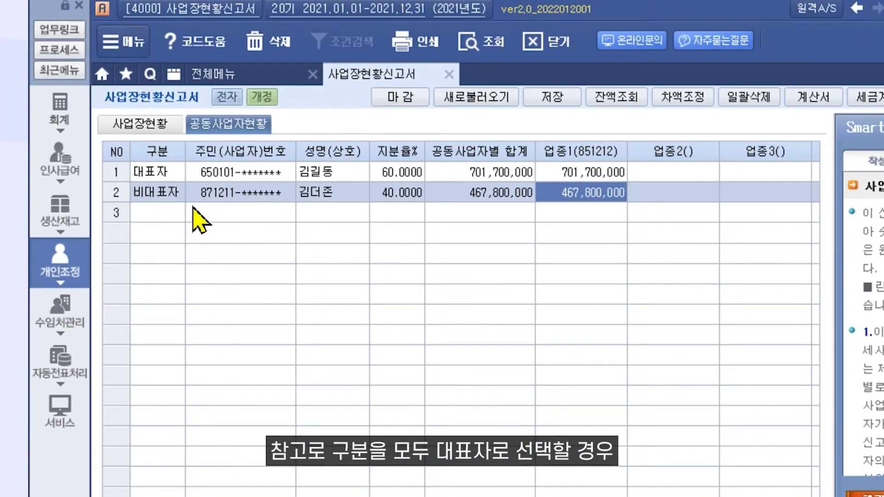
left_click(174, 197)
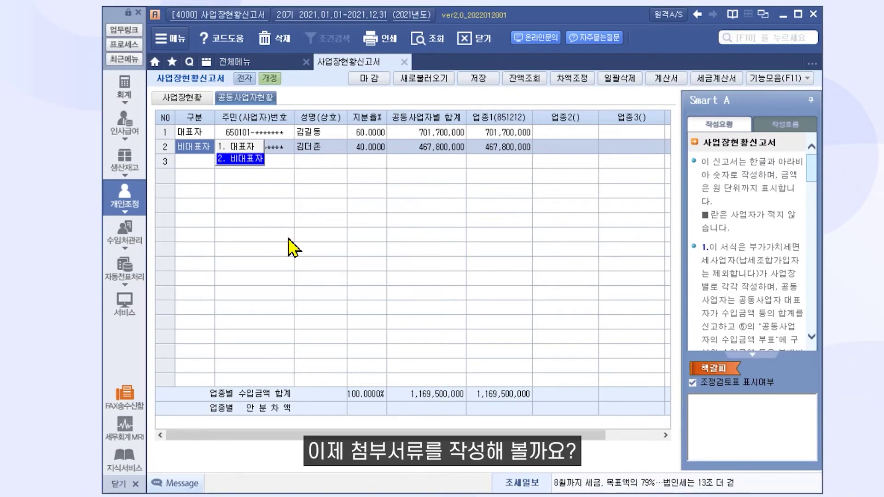
left_click(479, 79)
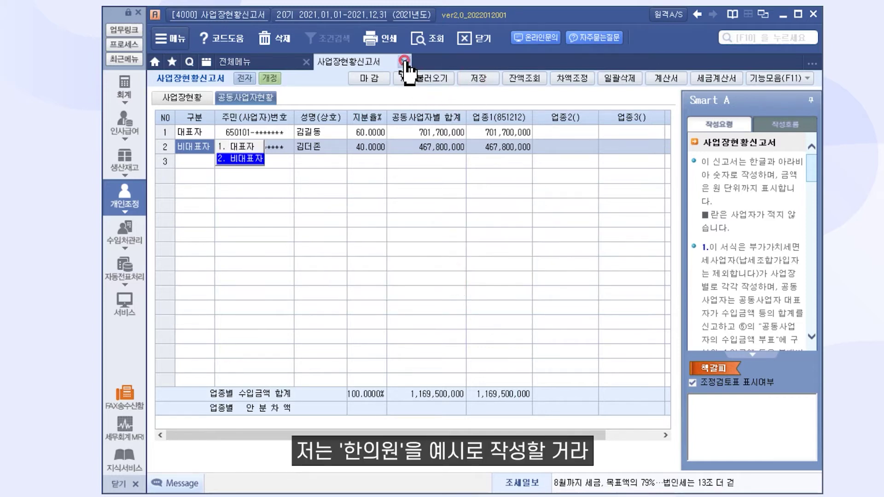
left_click(405, 62)
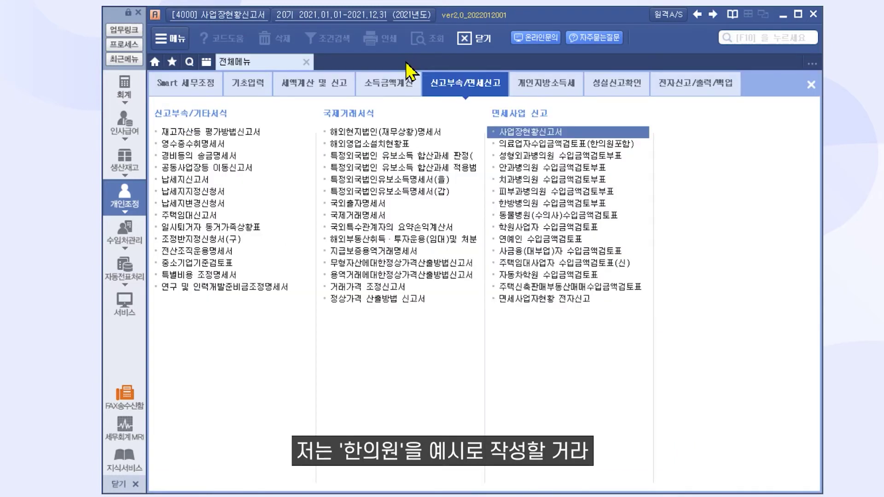
left_click(498, 146)
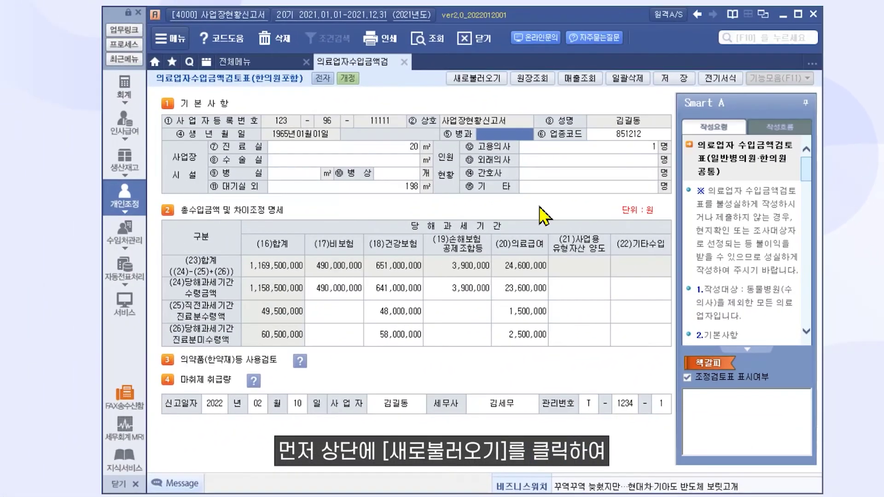
Reload the basic information into the review form and move to the 사업장 시설 entries.
left_click(485, 79)
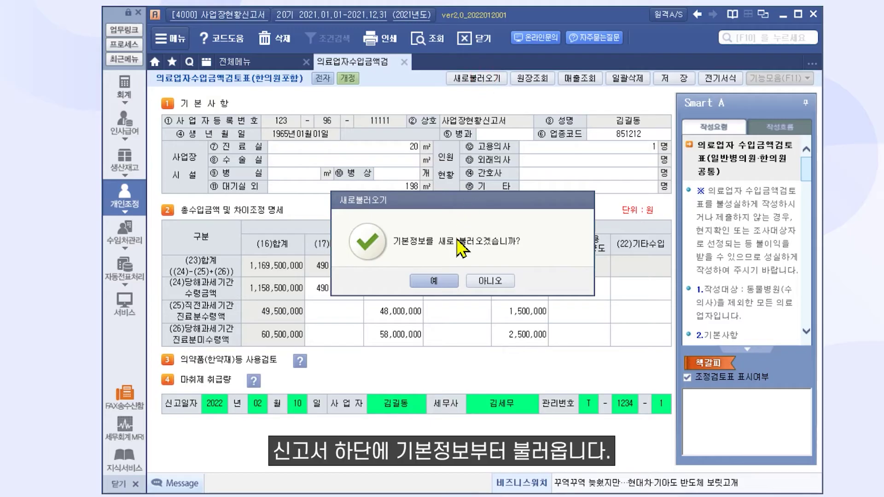
left_click(449, 282)
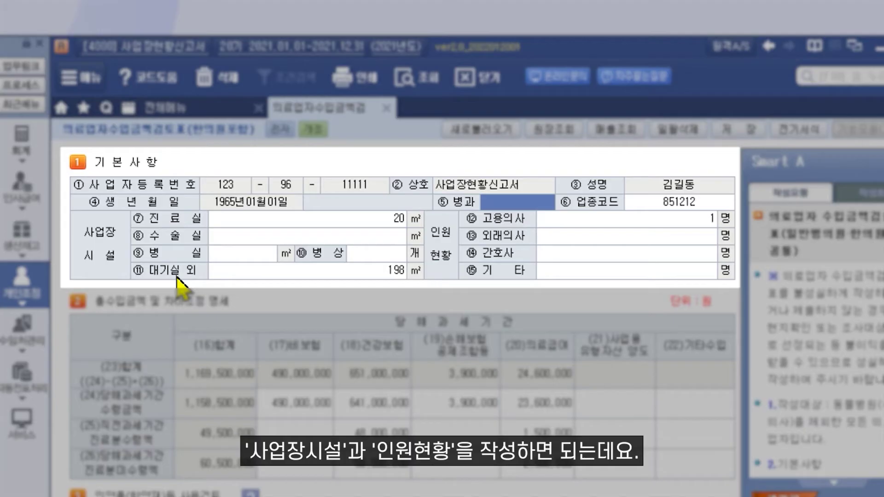
left_click(105, 272)
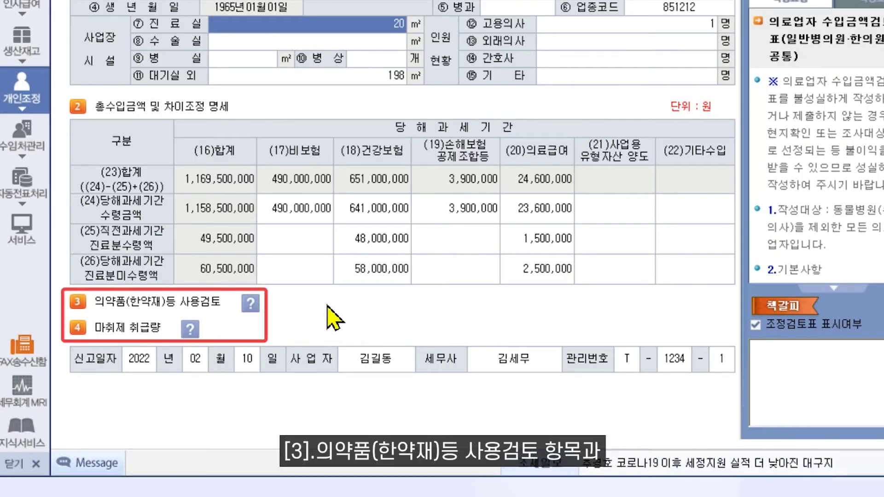
left_click(251, 304)
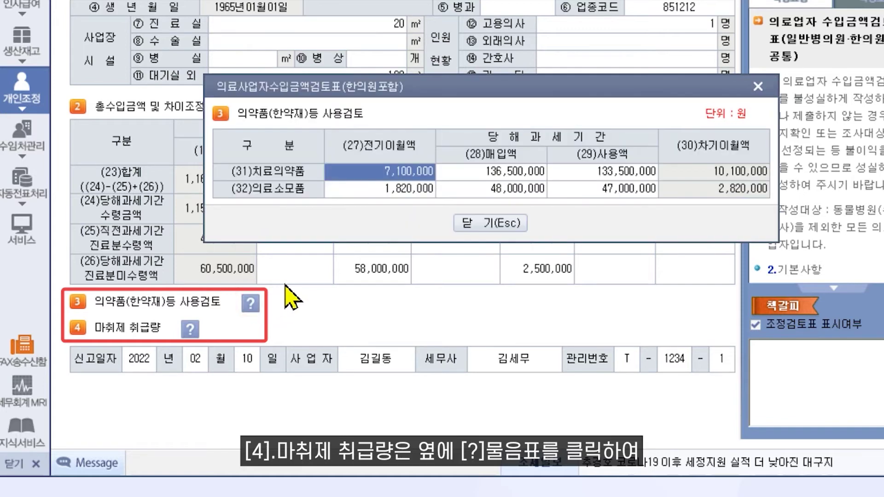
left_click(491, 223)
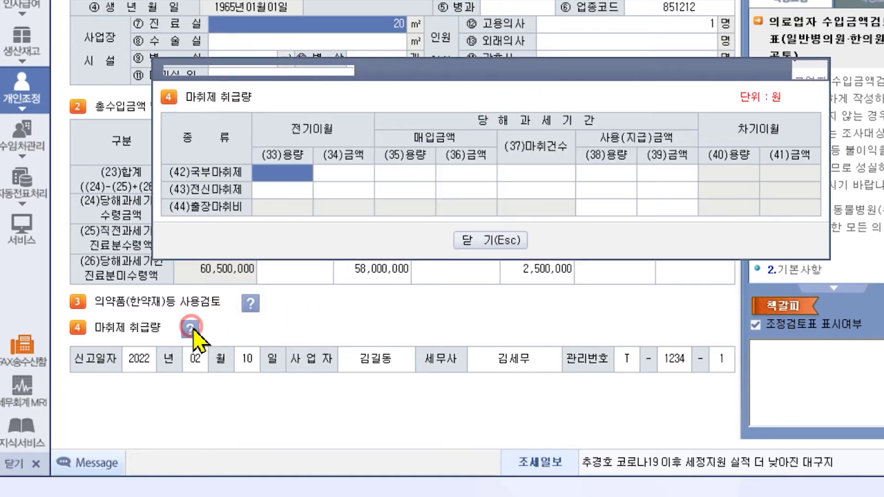
left_click(191, 329)
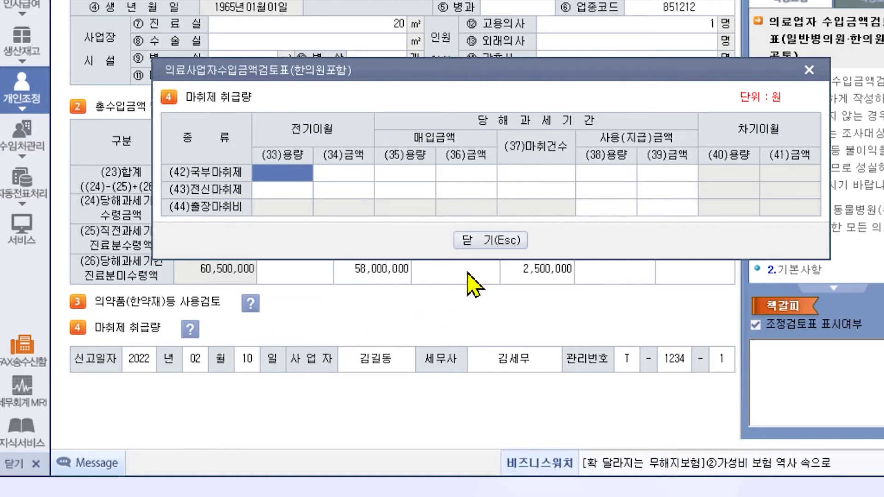
left_click(493, 247)
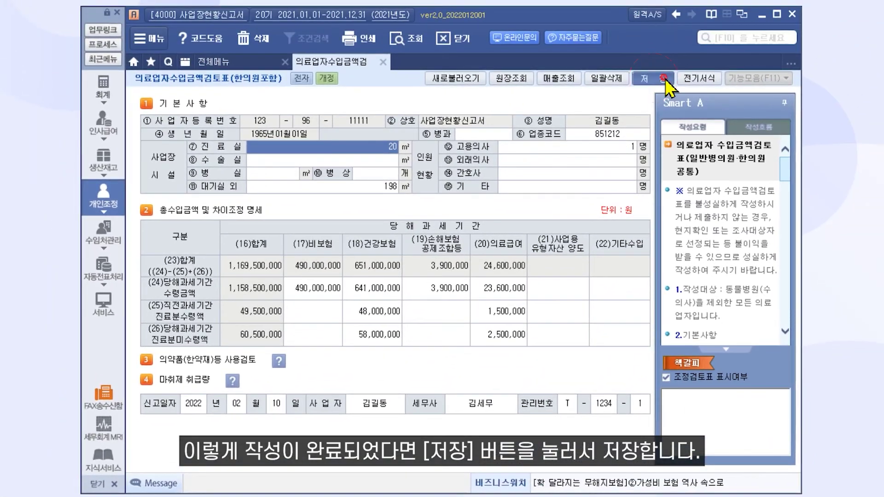
Save and close the revenue review form, then open the 한방병의원 수입금액검토부표.
left_click(653, 79)
left_click(441, 280)
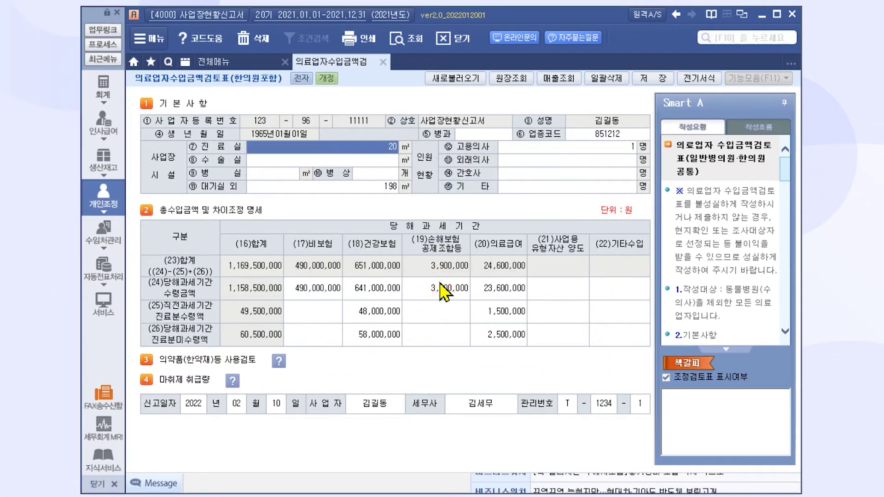
left_click(383, 62)
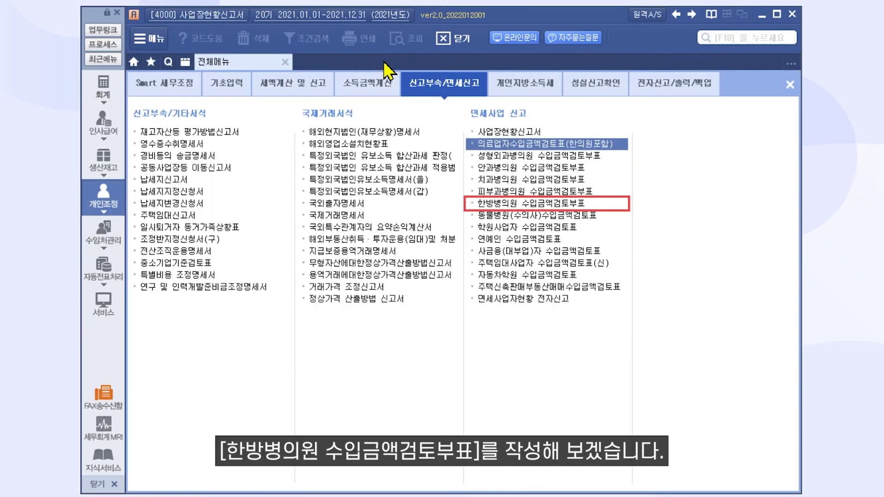
left_click(529, 205)
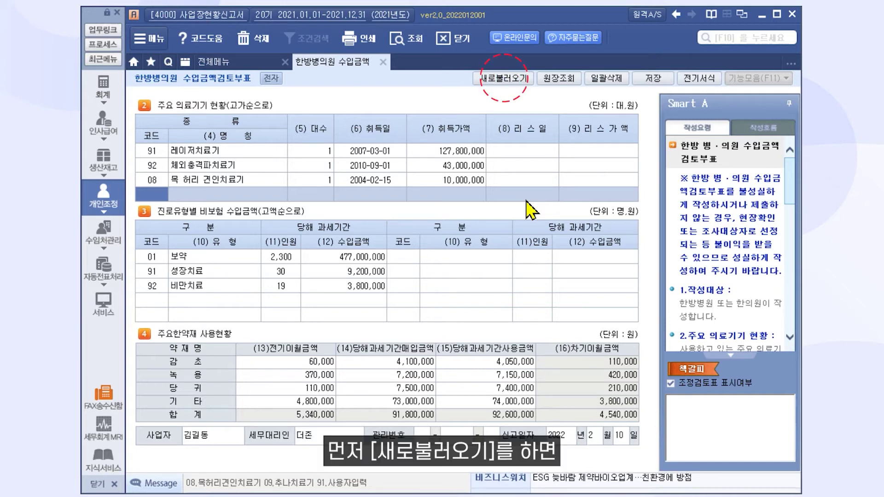
Reload the filer and filing-date basic information into the 한방병의원 부표 and confirm.
left_click(505, 79)
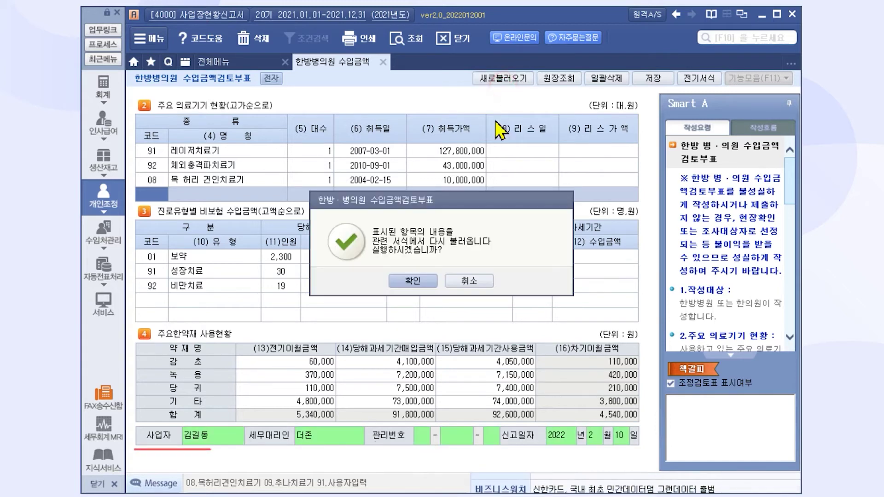
left_click(435, 284)
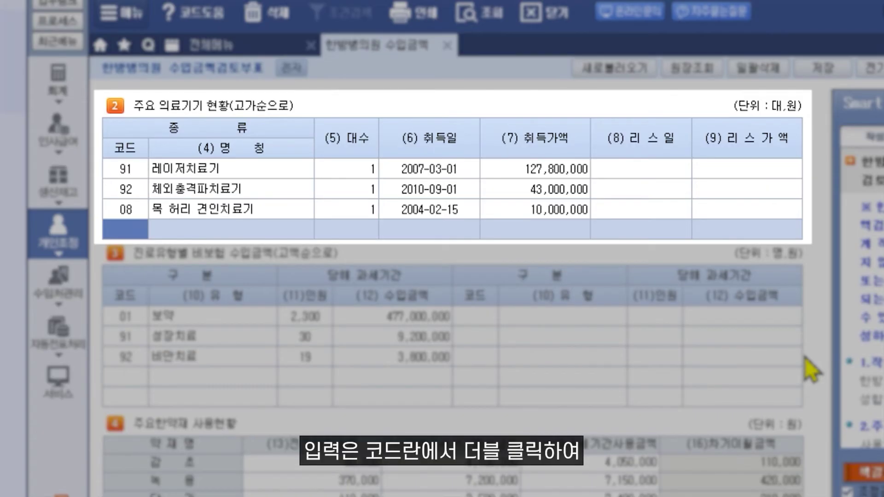
Add a new equipment row with user-entry code 93 from the 의료기기 코드도움 list.
double_click(113, 231)
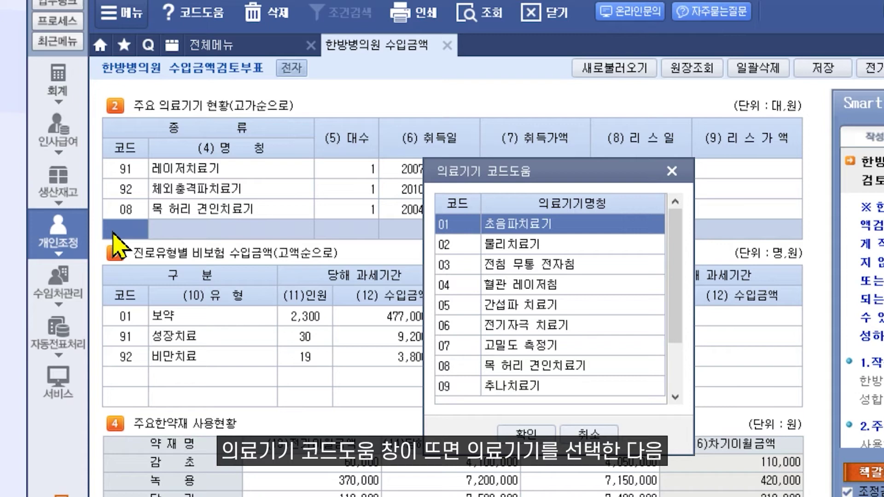
left_click(592, 435)
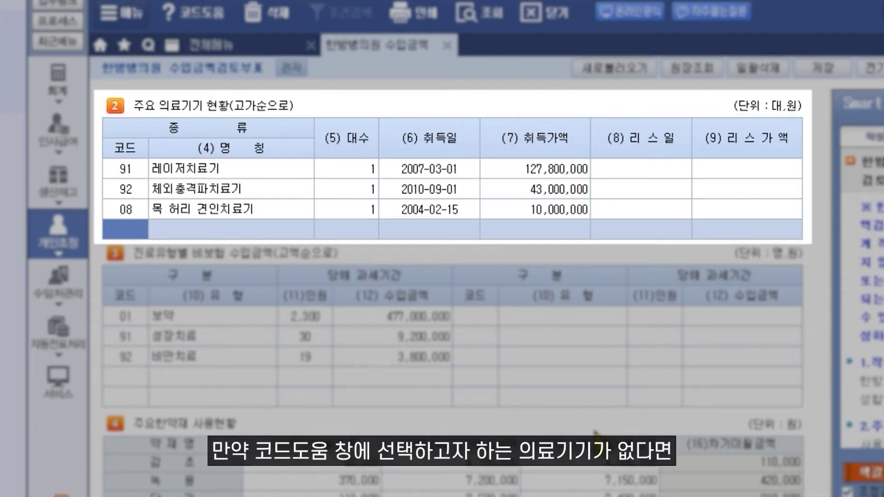
double_click(143, 231)
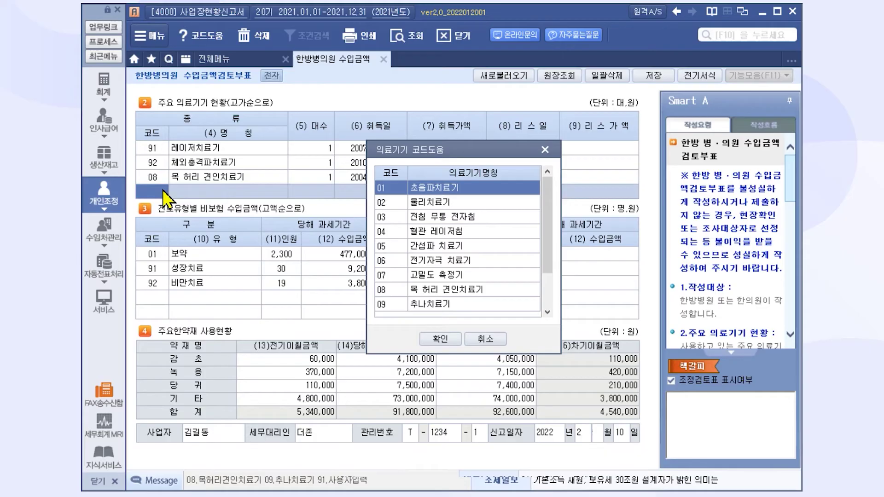
left_click(547, 312)
left_click(548, 311)
left_click(548, 312)
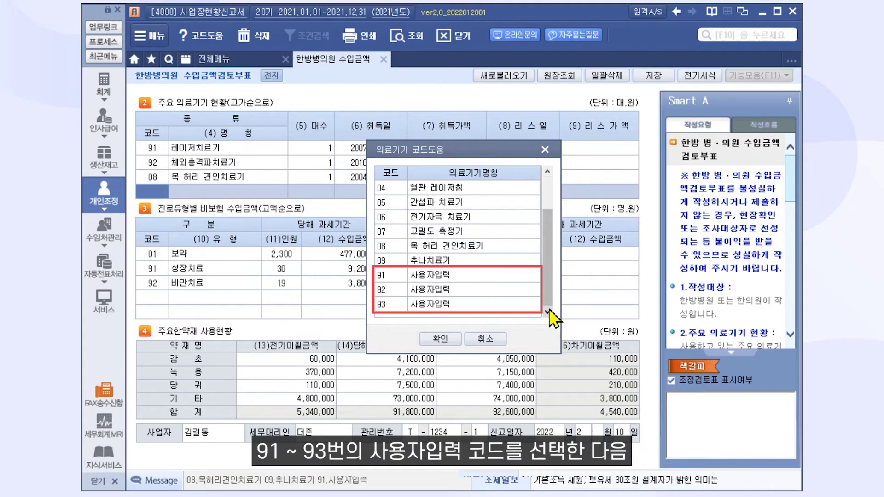
left_click(512, 313)
left_click(445, 339)
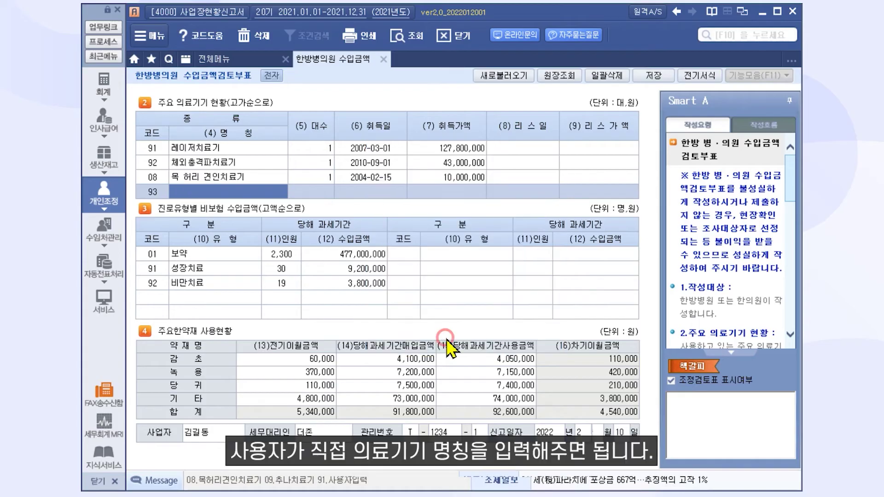
Enter device 전동테이블, 2 units, acquired 2010-08-20 for 21,000,000.
type("ㅈ")
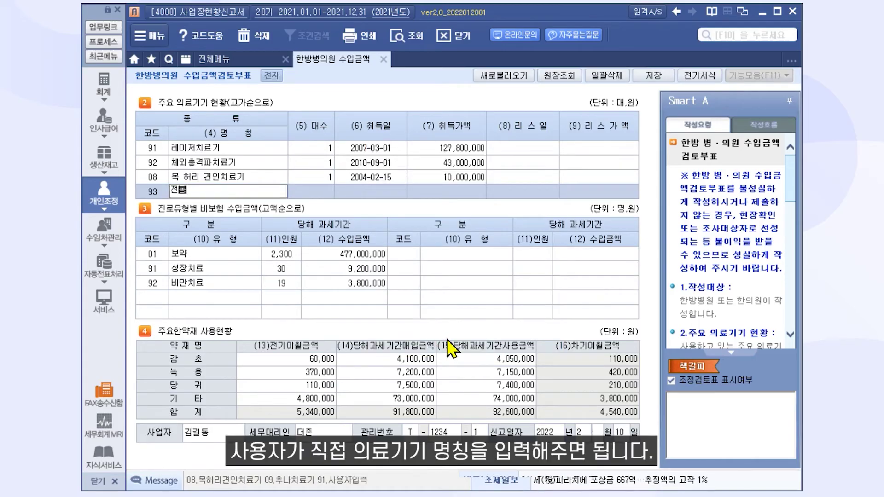
type("동테이블")
key("Return")
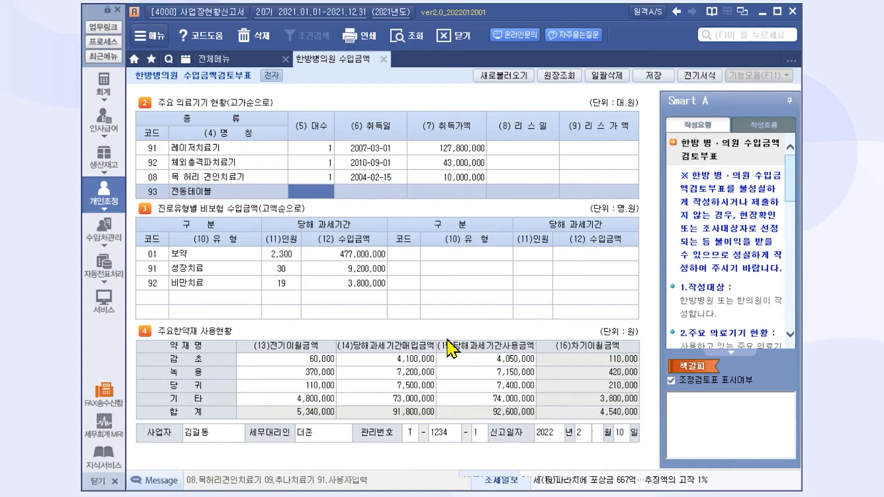
type("2")
key("Return")
type("2010-08-20")
key("Return")
type("21000000")
key("Return")
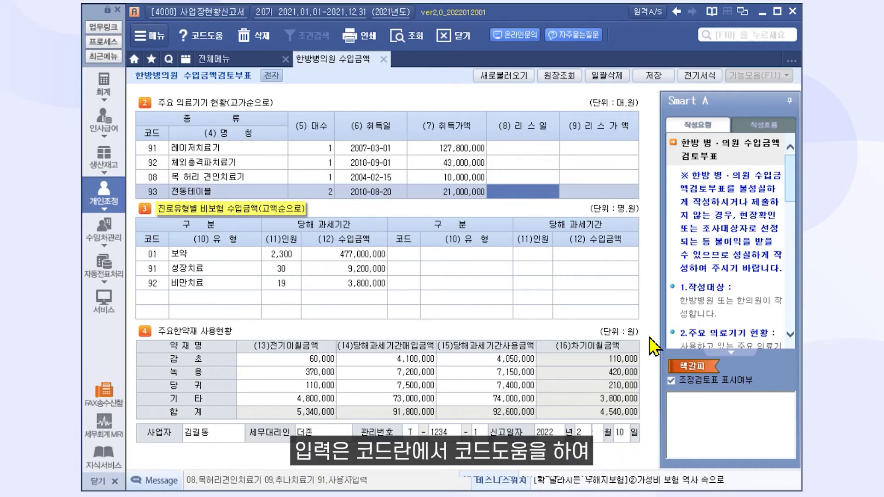
Check the section 3 진료유형 code list, then save the 한방병의원 부표.
left_click(156, 298)
key("F2")
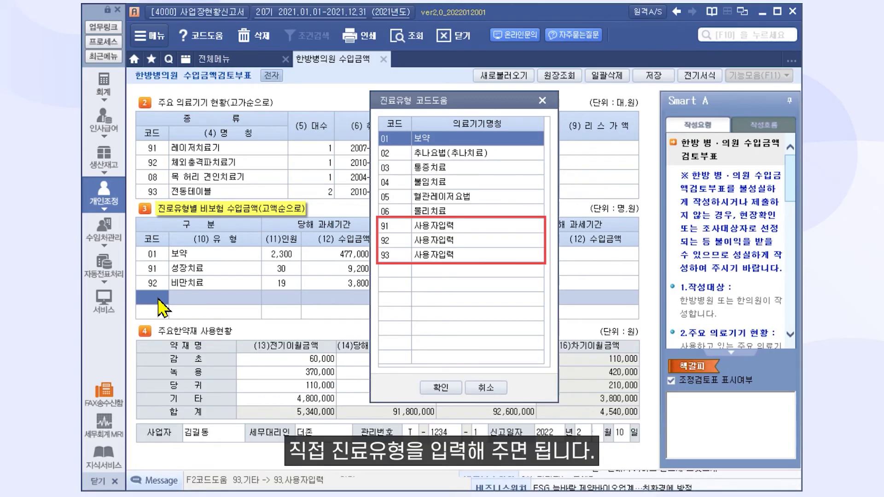
left_click(486, 388)
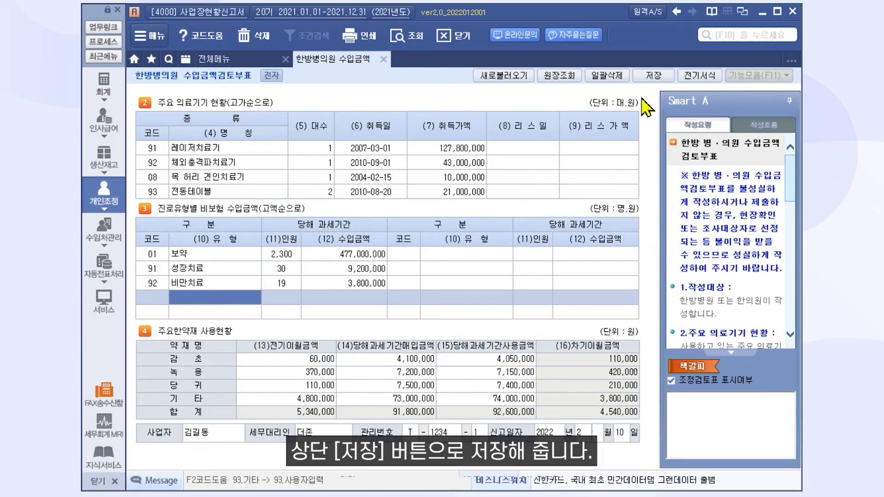
left_click(653, 75)
left_click(426, 278)
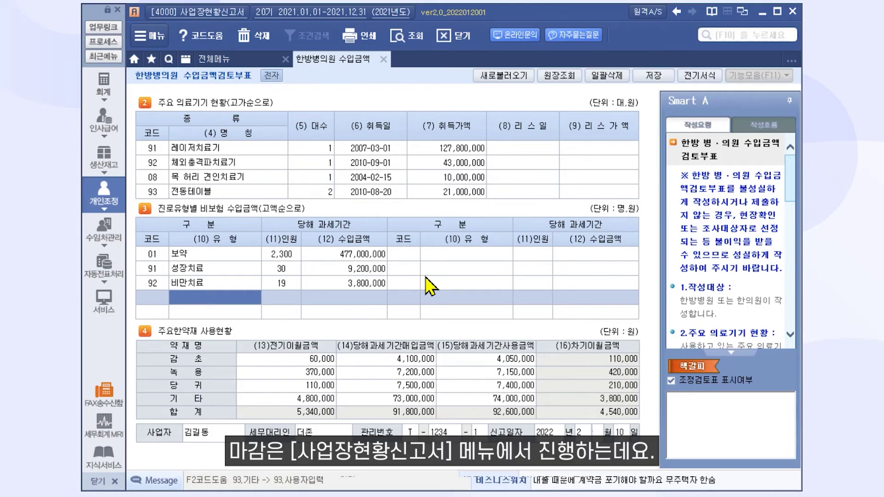
Finalize (마감) the 사업장현황신고서 and its six attached forms for e-filing.
left_click(383, 59)
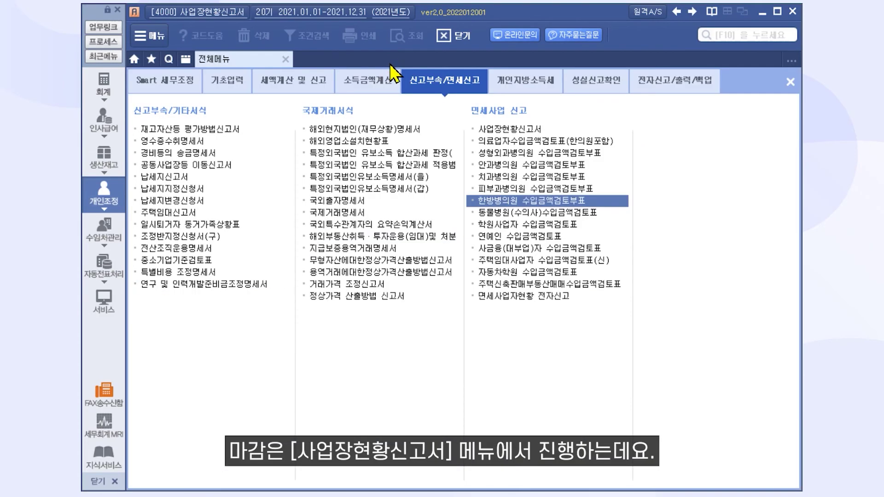
left_click(500, 130)
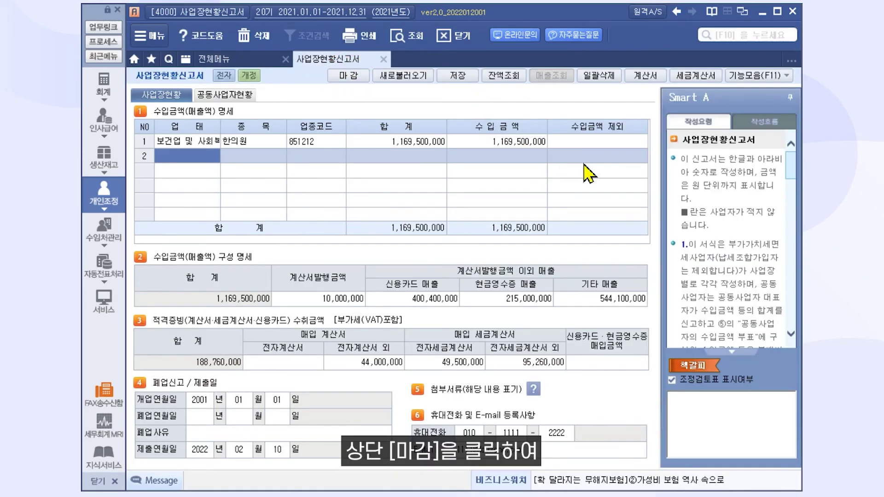
left_click(356, 76)
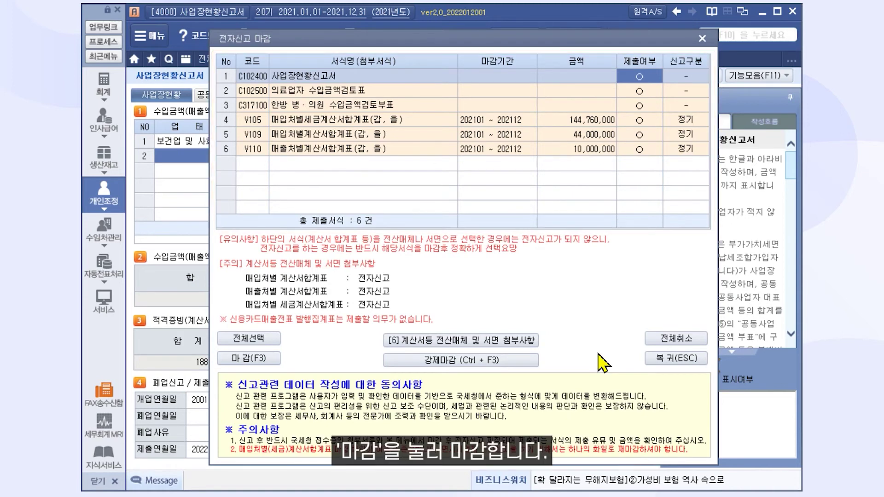
left_click(280, 359)
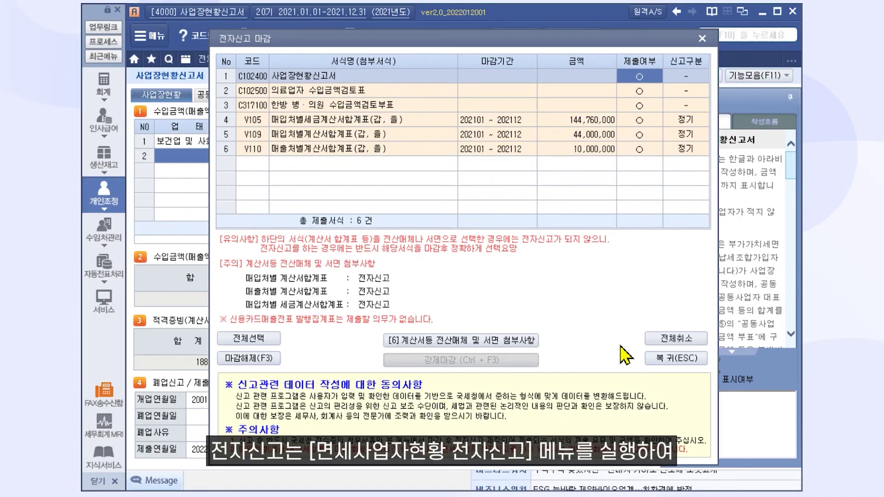
left_click(664, 358)
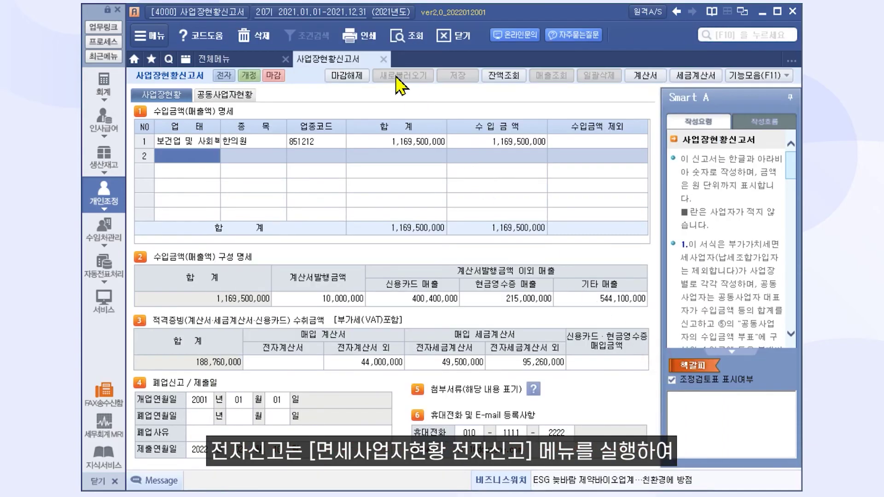
left_click(383, 59)
Open 면세사업자현황 전자신고, check the 제출자등록 details, then return to 전자신고 제작.
left_click(527, 303)
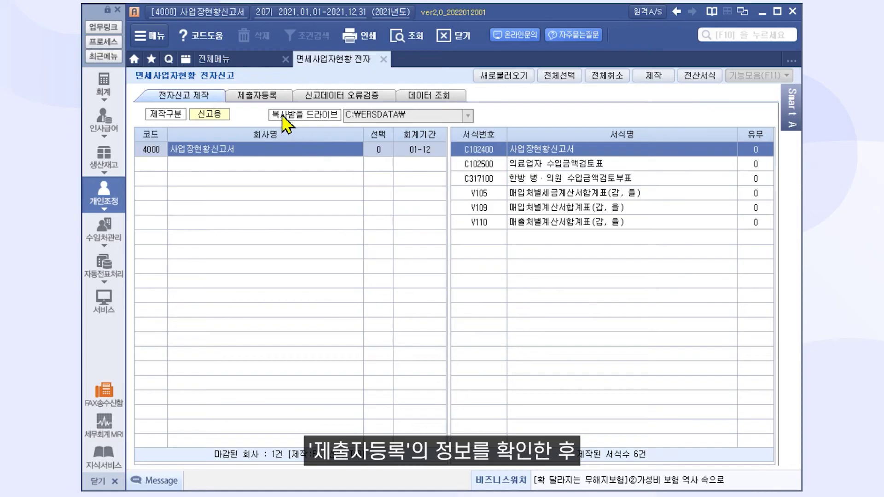
left_click(270, 95)
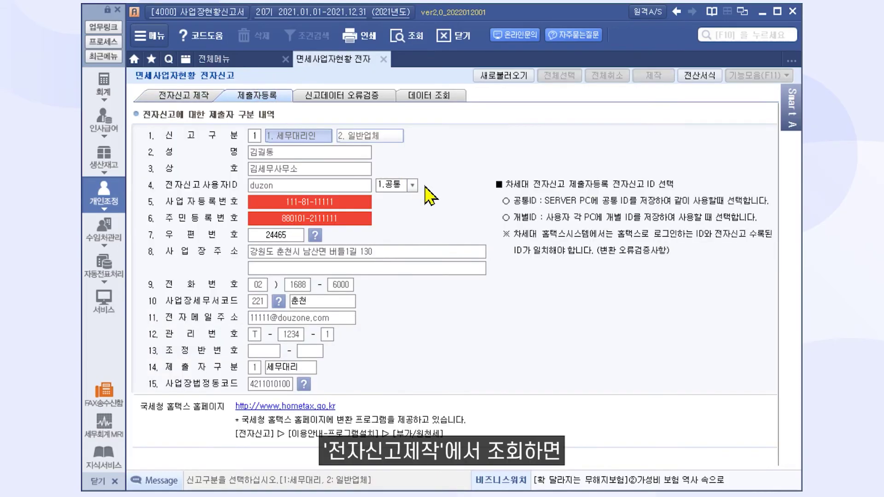
left_click(187, 99)
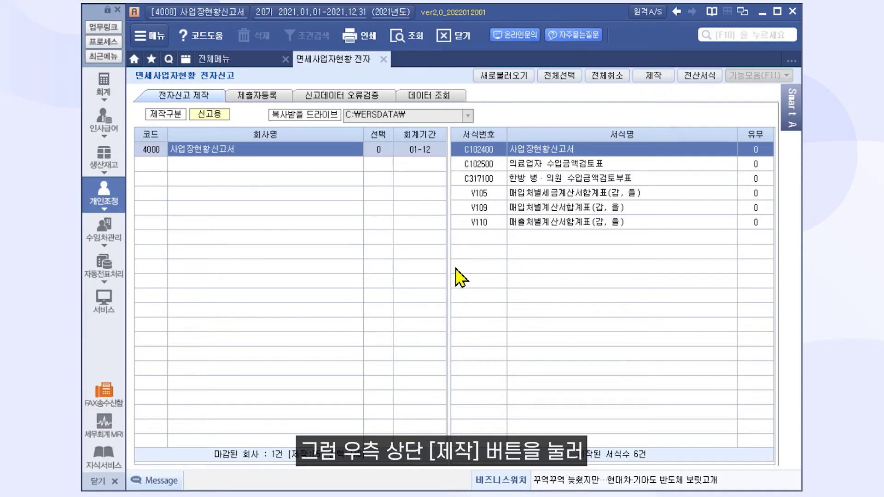
Create the e-filing file protected by a conversion password, saving it to the chosen folder.
left_click(659, 76)
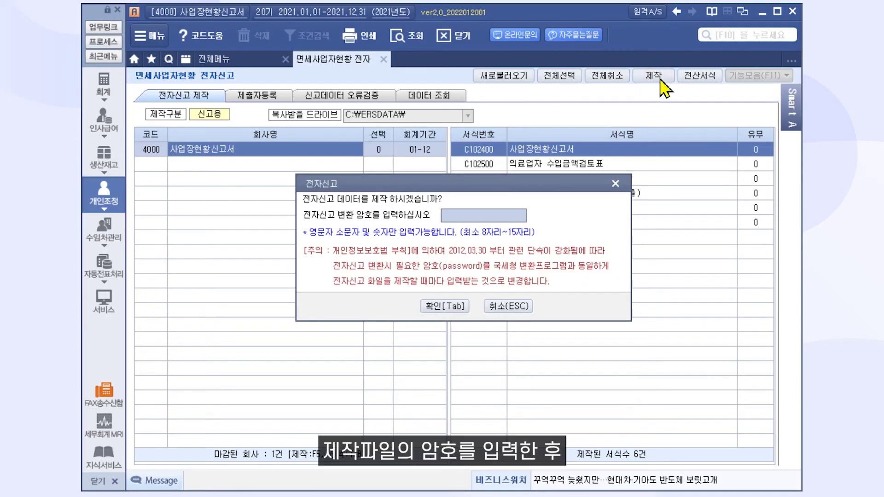
type("123456789")
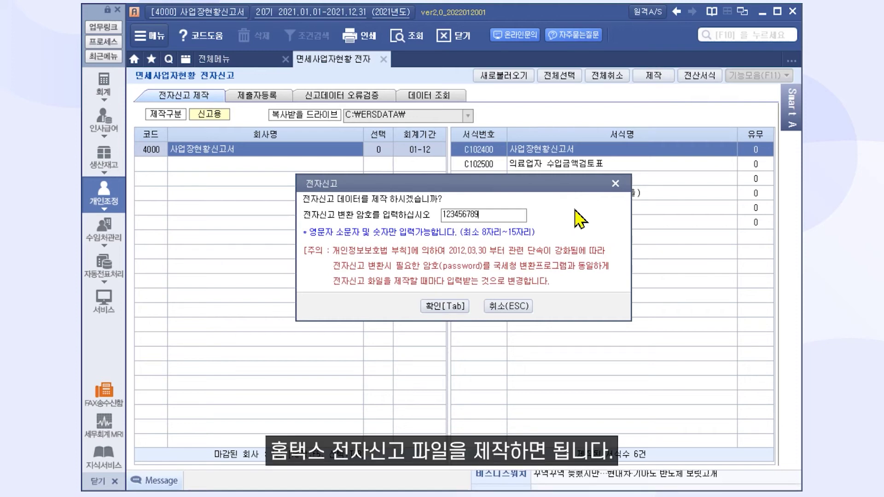
left_click(464, 307)
left_click(466, 359)
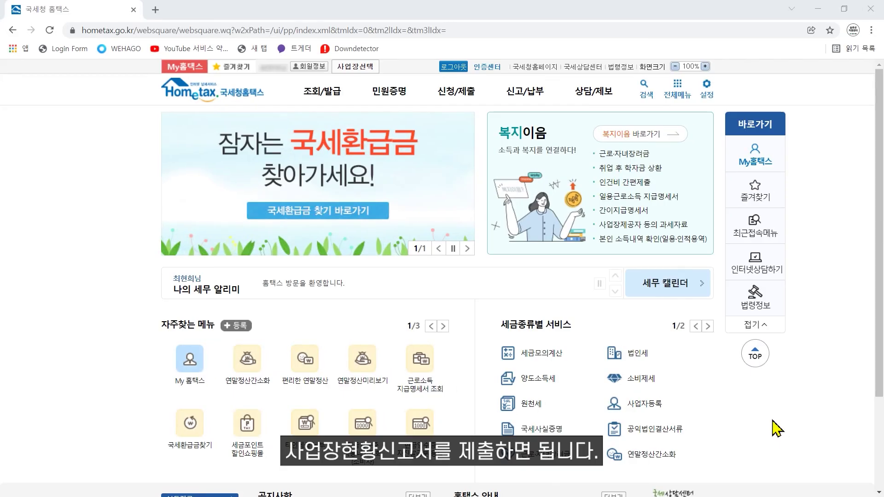
Open the 사업장현황 신고 page from Hometax's 신고/납부 menu.
mouse_move(530, 99)
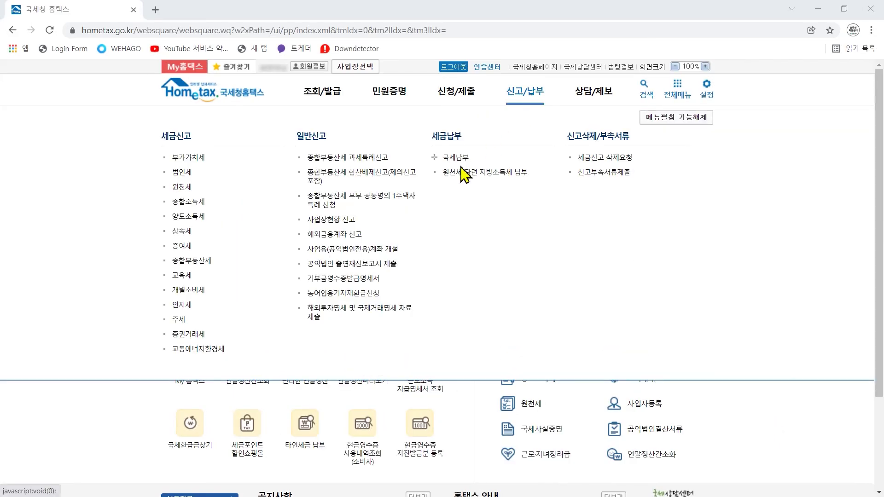
left_click(344, 220)
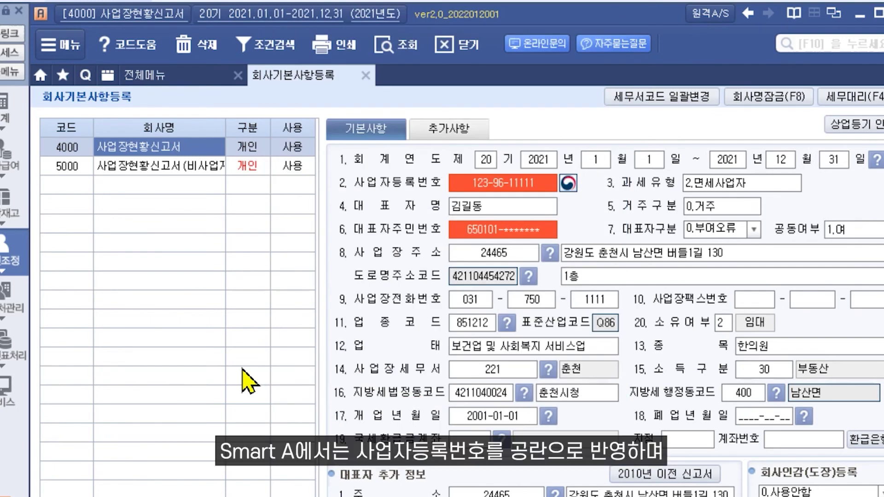
Load company 5000's details in 회사기본사항등록, showing no business registration number.
left_click(199, 168)
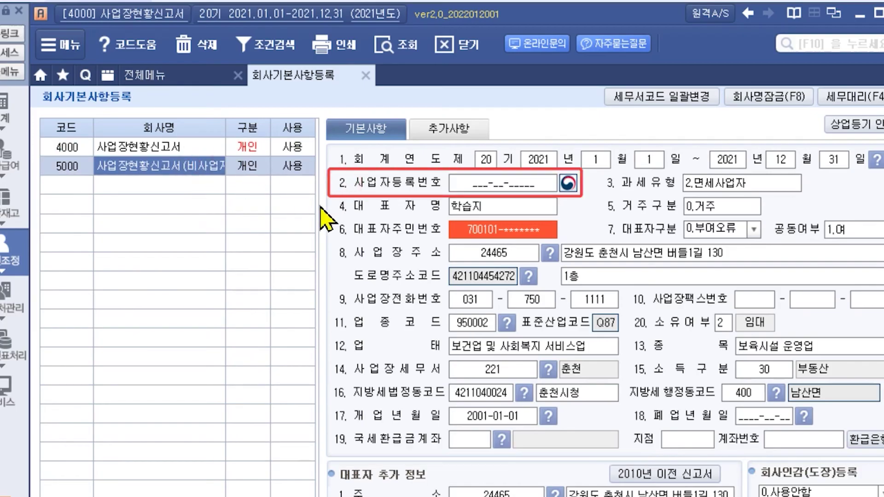
left_click(339, 227)
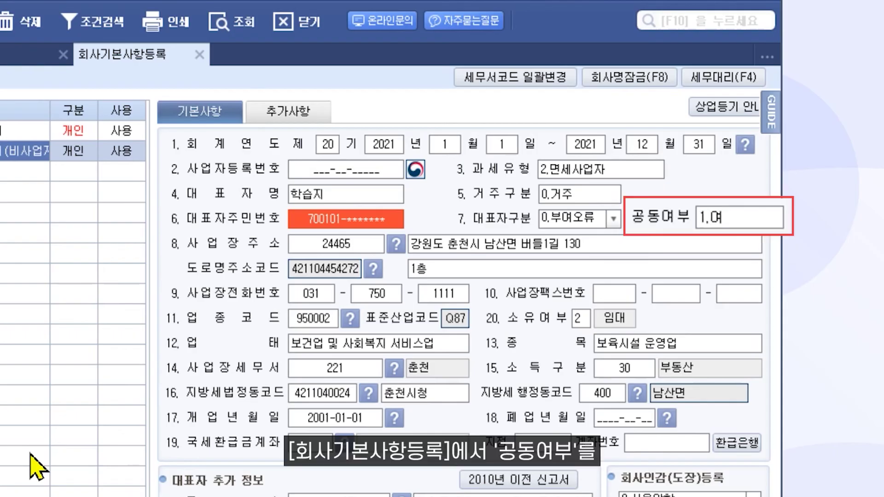
Set company 5000's 공동여부 joint business status to 0.부.
left_click(645, 224)
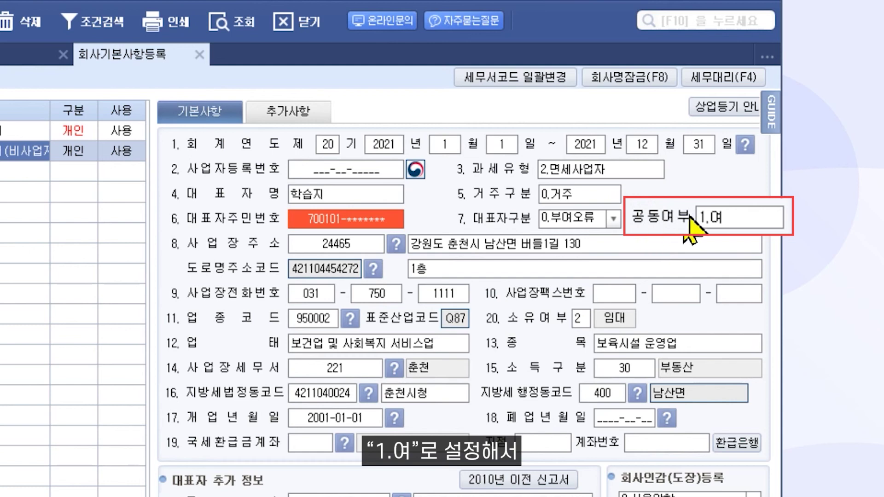
left_click(751, 218)
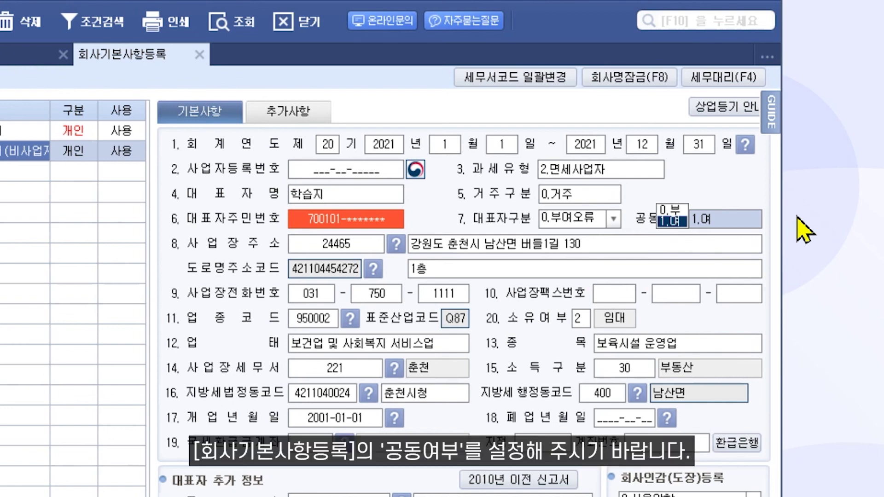
left_click(677, 210)
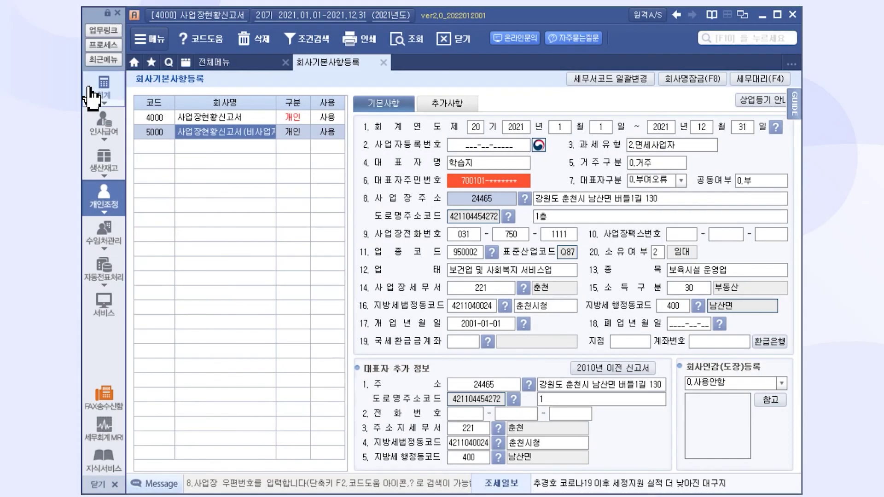
Reopen 사업장현황신고서 from 개인조정 > 신고부속/면세신고, showing 한의원 수입금액 1,169,500,000.
left_click(92, 95)
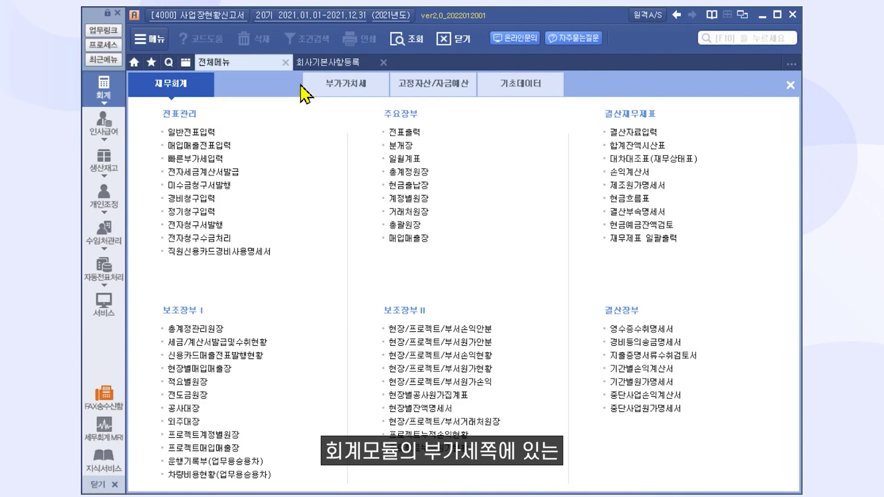
left_click(361, 88)
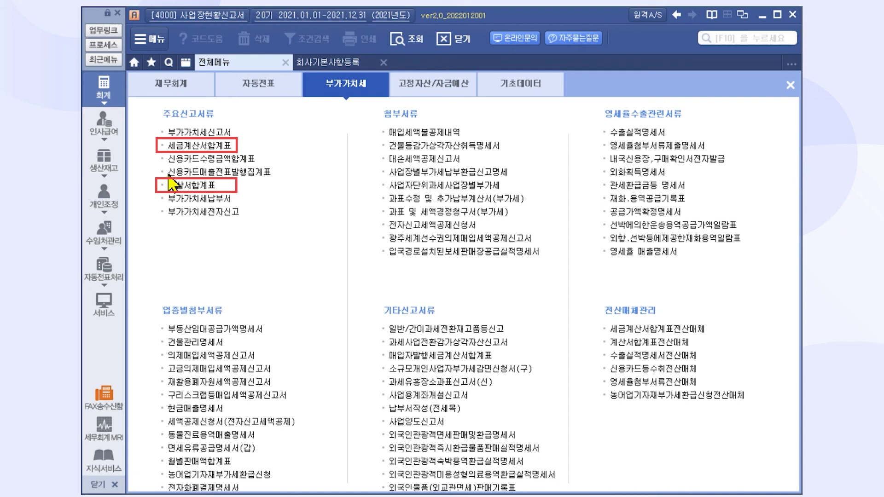
left_click(105, 199)
left_click(436, 88)
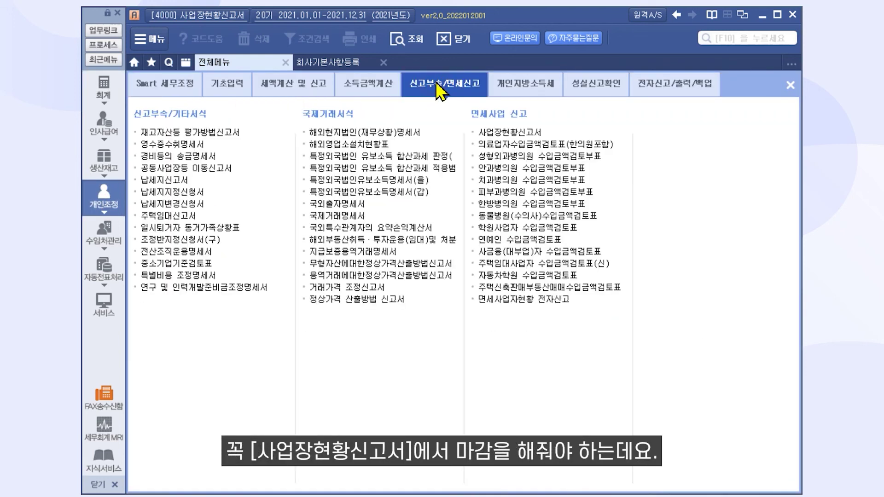
left_click(490, 133)
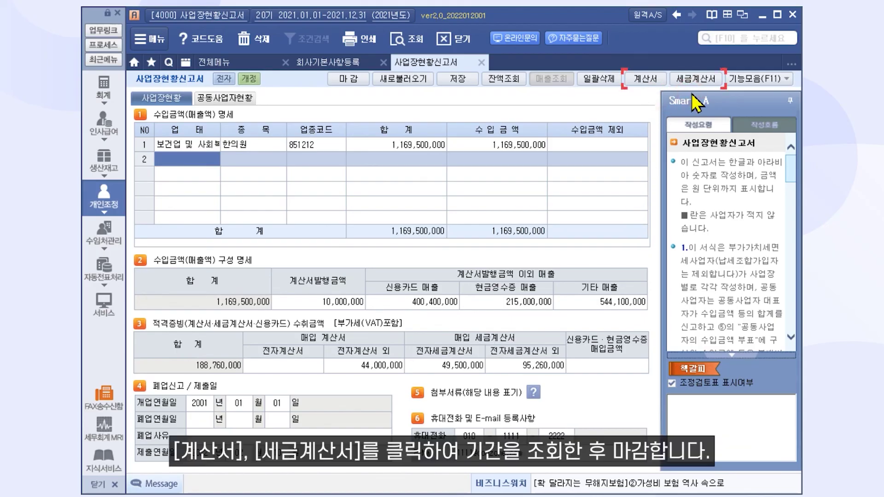
left_click(647, 81)
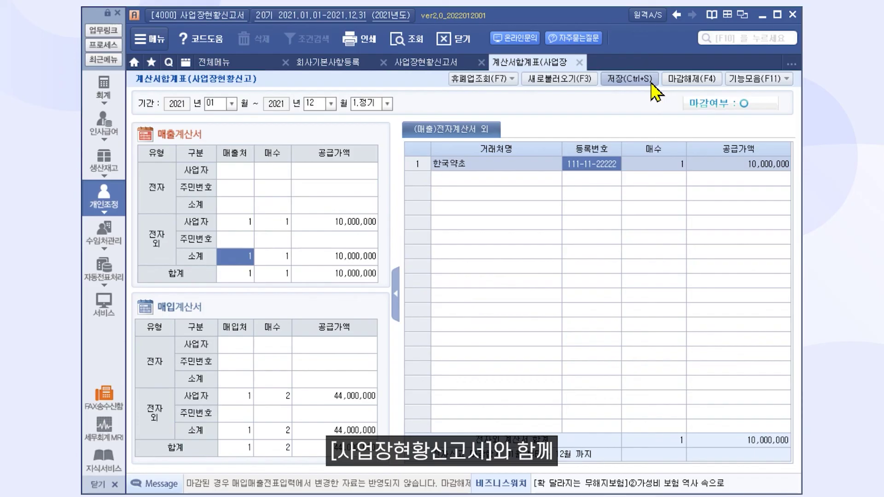
left_click(579, 62)
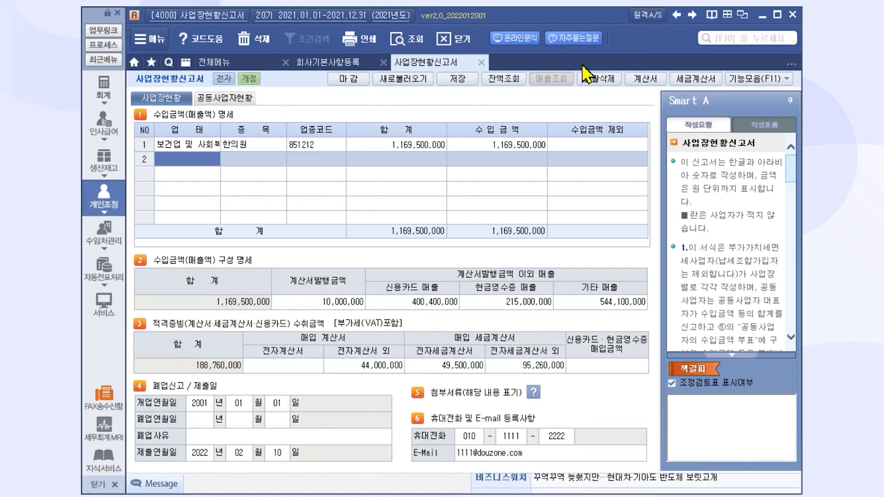
Open the 제출방법 및 첨부서류 dialog from 5 첨부서류, showing (58)–(60) set to 전자신고.
left_click(533, 392)
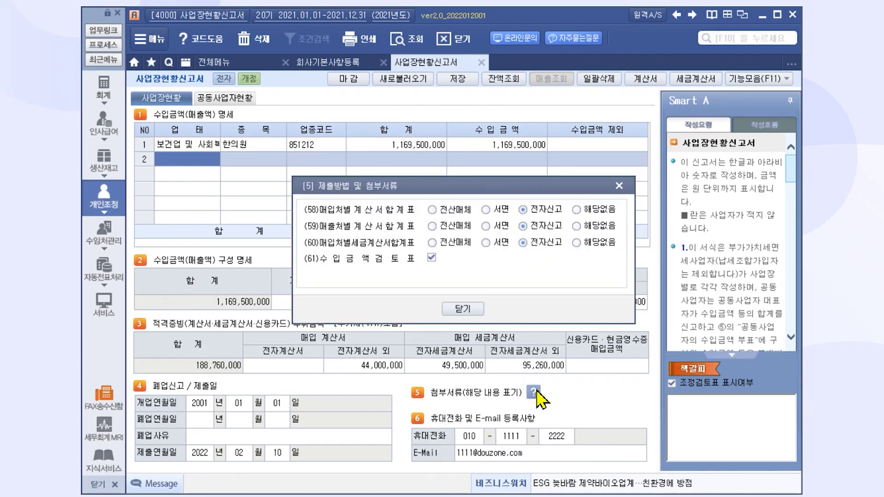